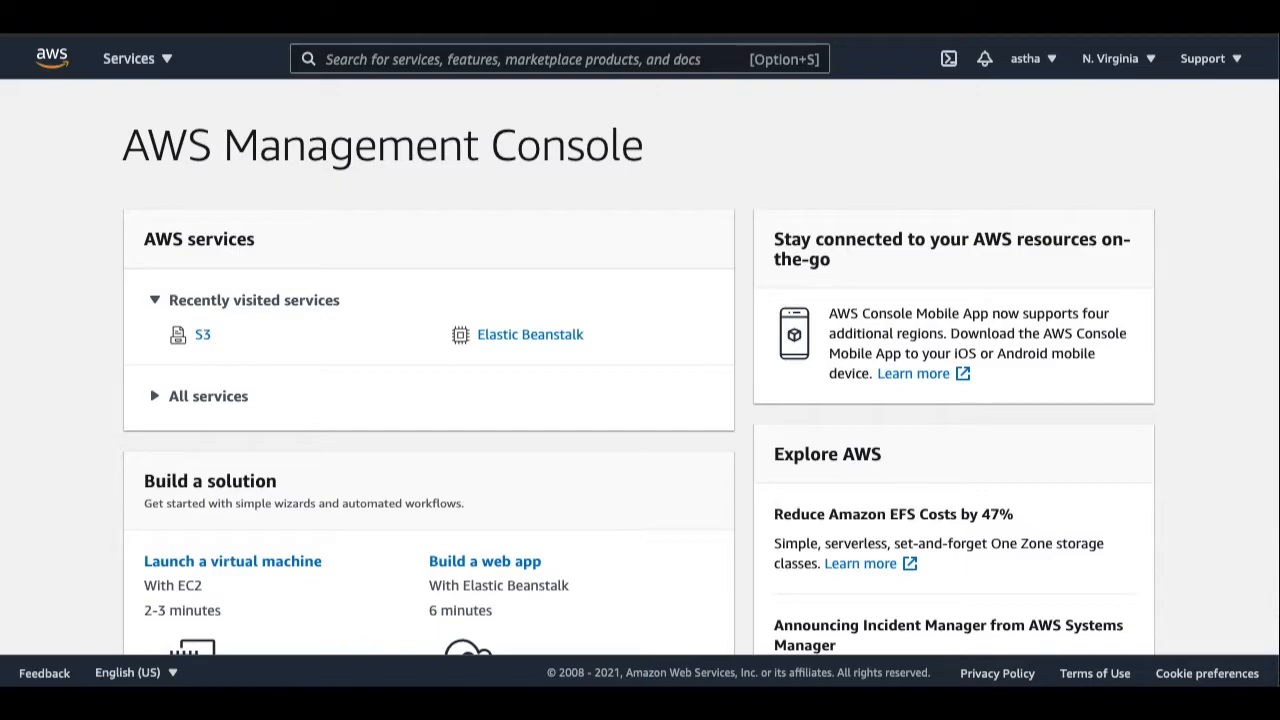
Step: Open S3 and start creating a bucket named playthissong
{"action": "left_click", "coordinate": [202, 337]}
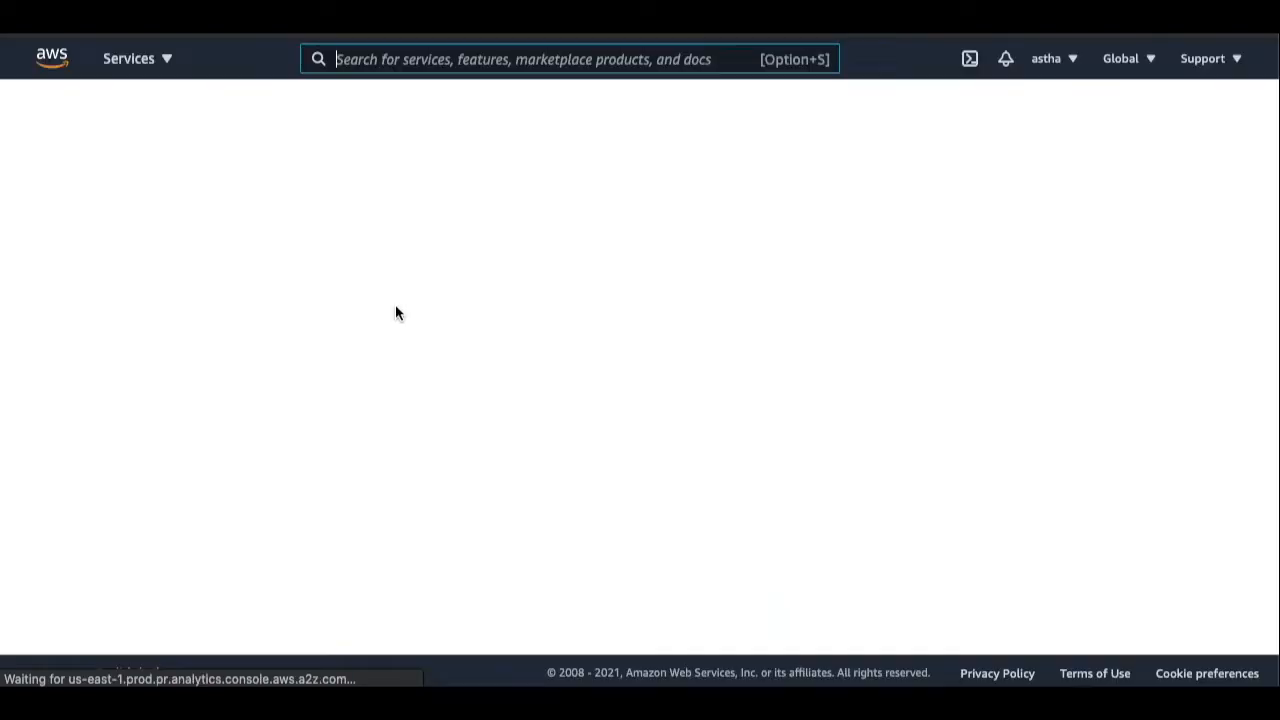
{"action": "scroll", "coordinate": [525, 258], "scroll_direction": "down", "scroll_amount": 2}
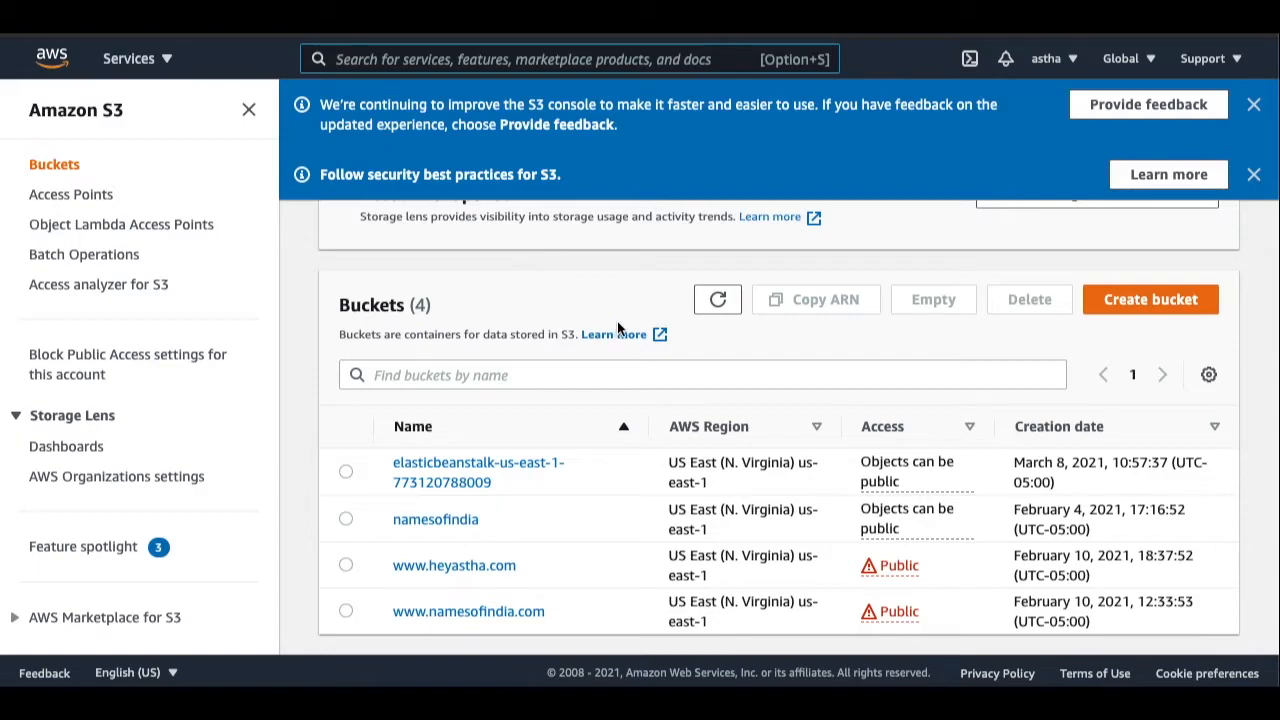
{"action": "left_click", "coordinate": [1150, 301]}
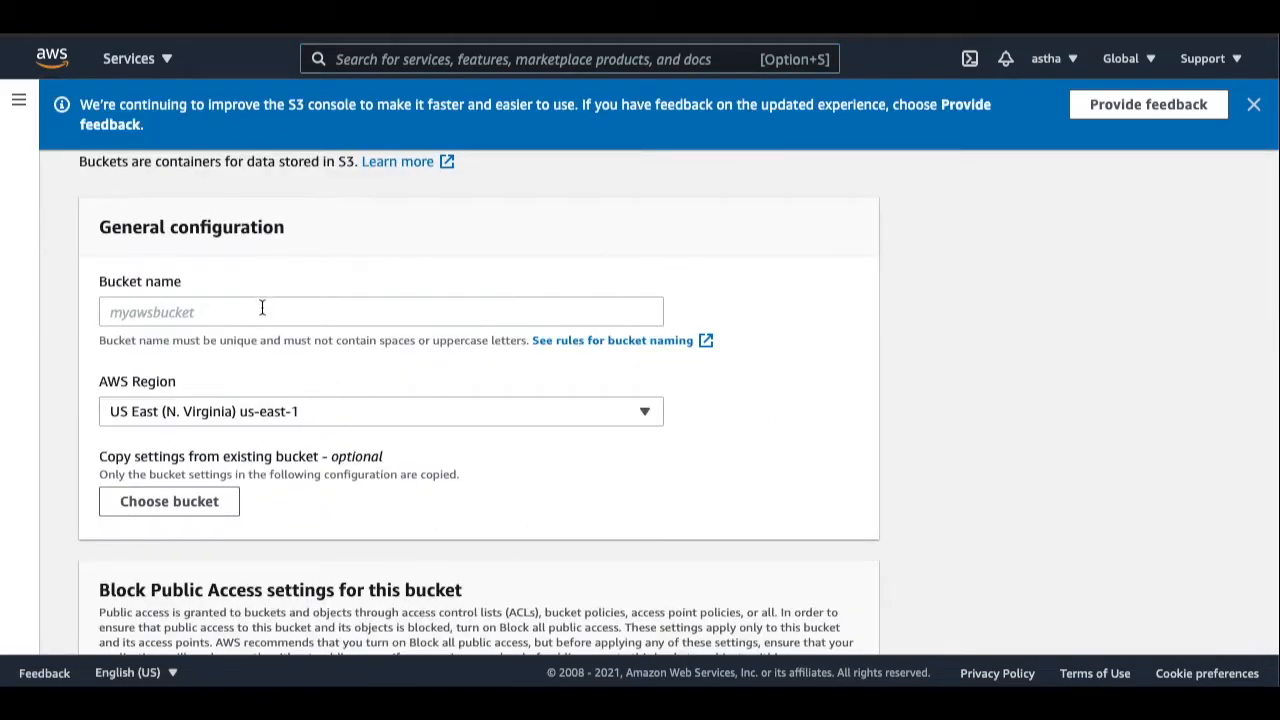
{"action": "left_click", "coordinate": [262, 308]}
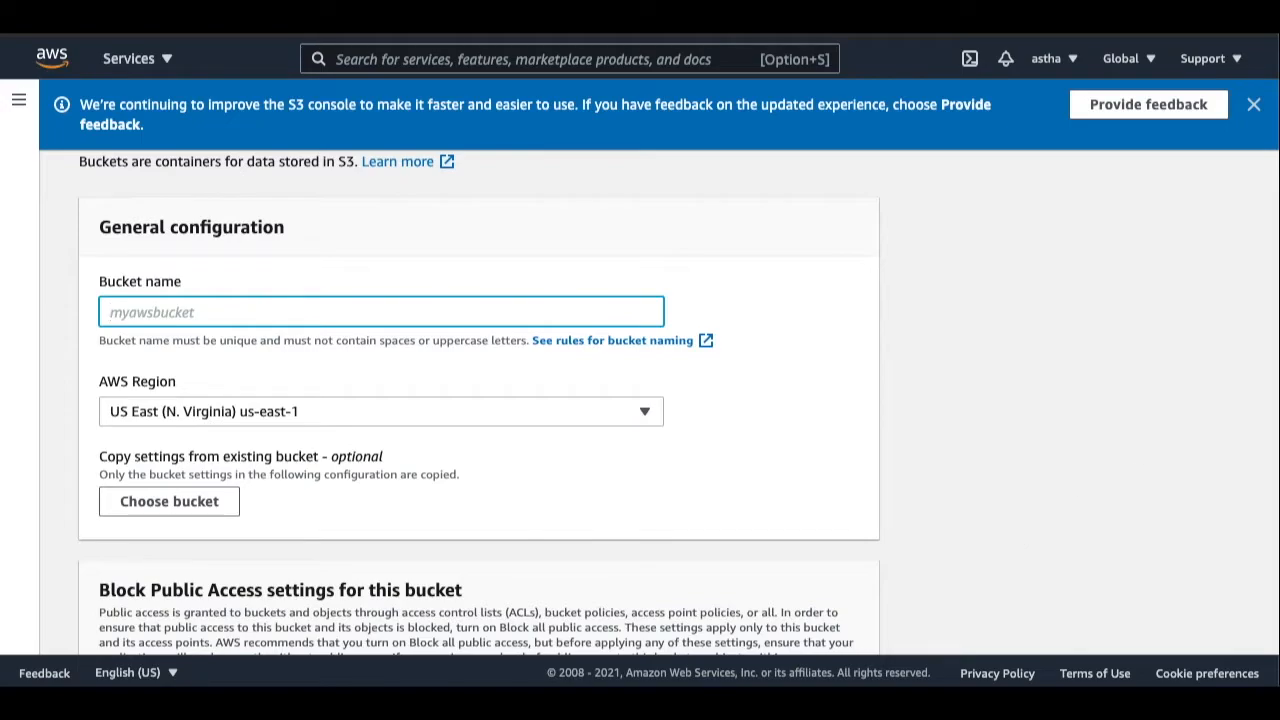
{"action": "type", "text": "playthissong"}
Step: Turn off Block all public access for the new bucket, acknowledge the public-access warning and create the bucket
{"action": "scroll", "coordinate": [870, 432], "scroll_direction": "down", "scroll_amount": 5}
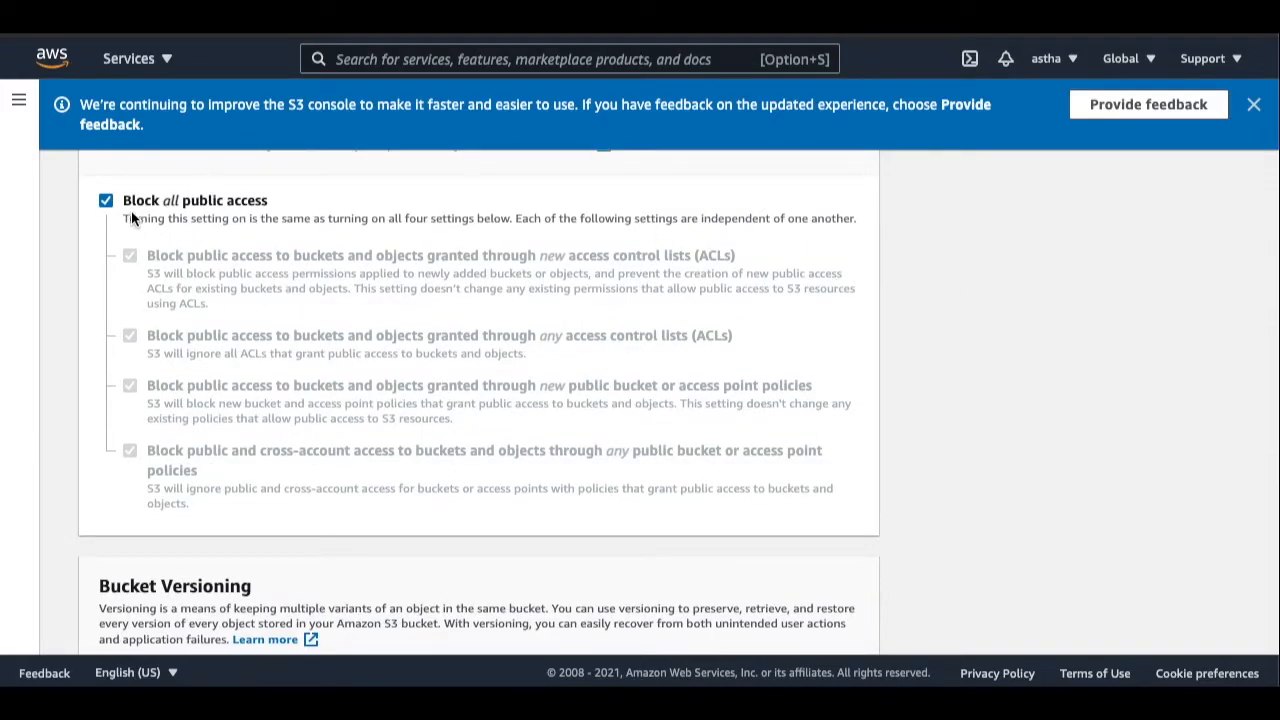
{"action": "left_click", "coordinate": [105, 201]}
{"action": "scroll", "coordinate": [140, 345], "scroll_direction": "down", "scroll_amount": 3}
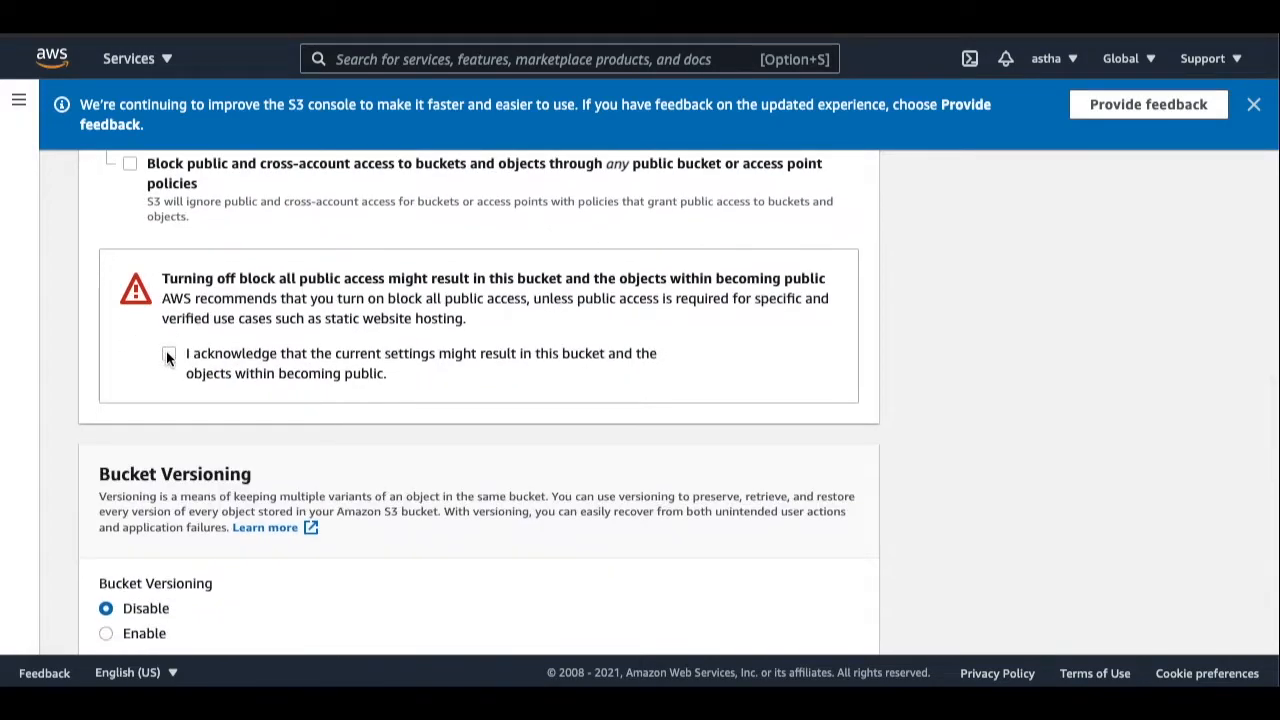
{"action": "left_click", "coordinate": [168, 356]}
{"action": "scroll", "coordinate": [166, 350], "scroll_direction": "down", "scroll_amount": 10}
{"action": "left_click", "coordinate": [830, 617]}
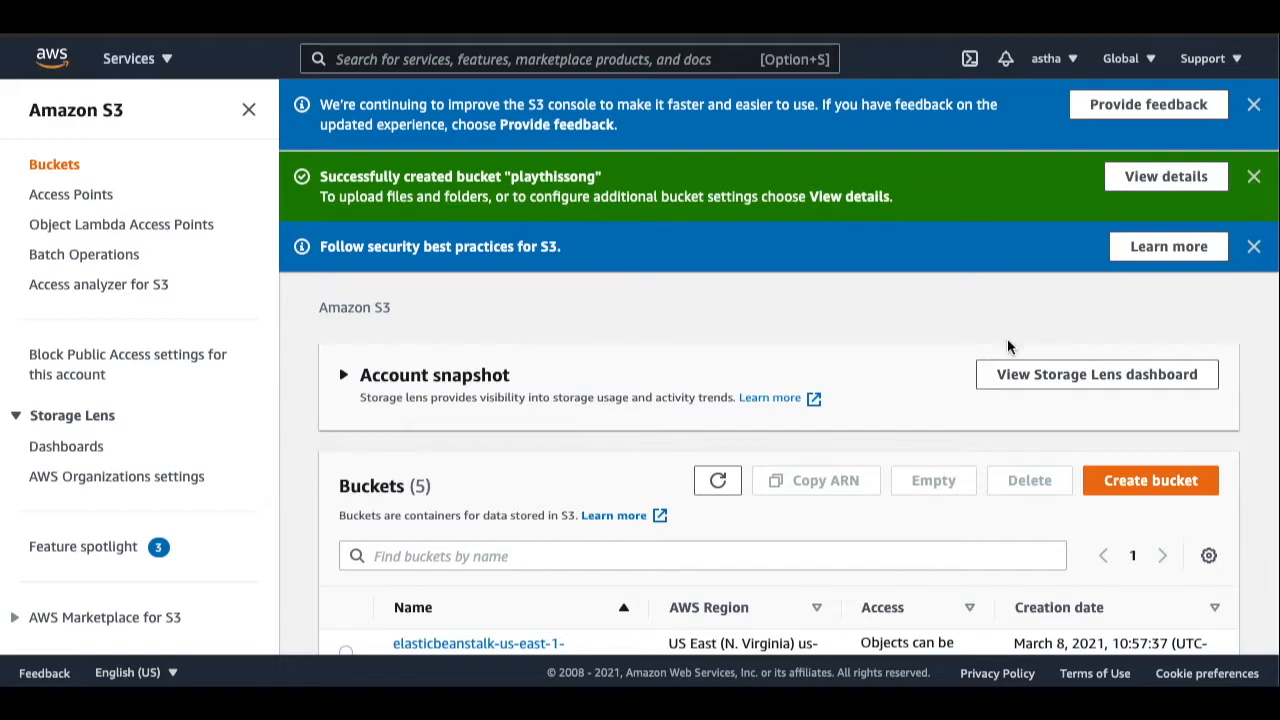
Step: Open the playthissong bucket's static website hosting settings for editing
{"action": "scroll", "coordinate": [1000, 347], "scroll_direction": "down", "scroll_amount": 3}
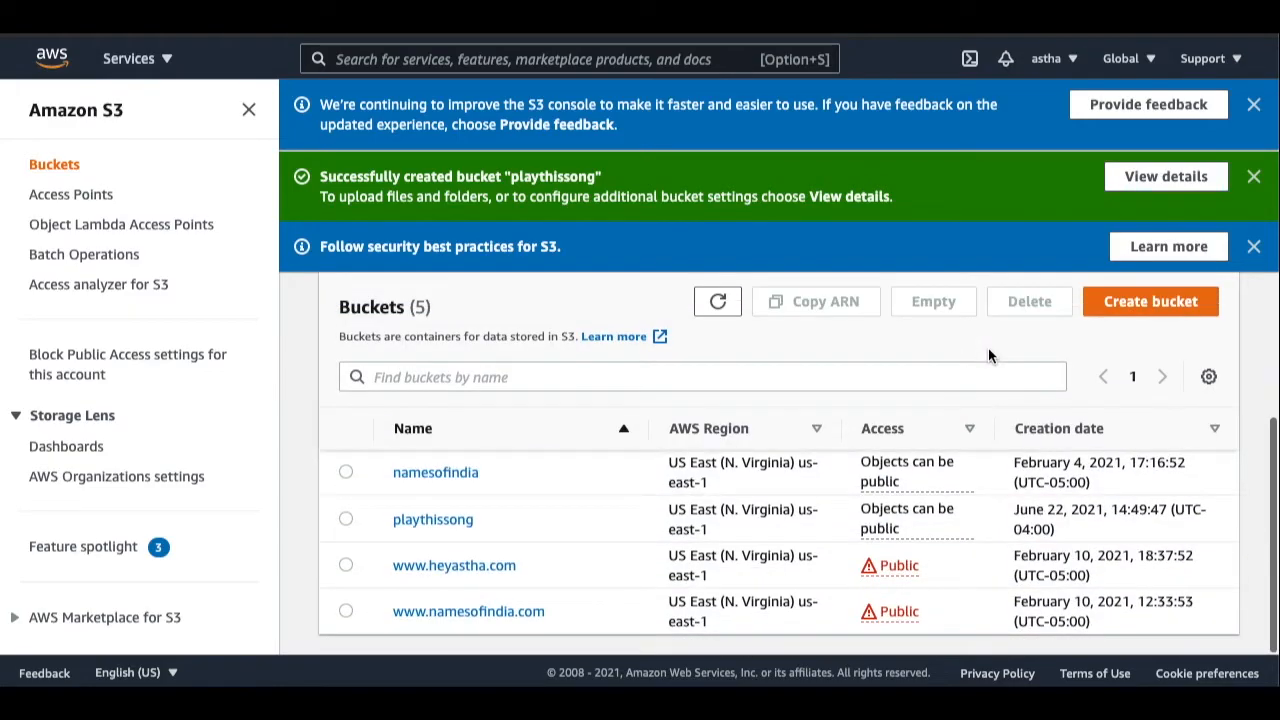
{"action": "left_click", "coordinate": [424, 522]}
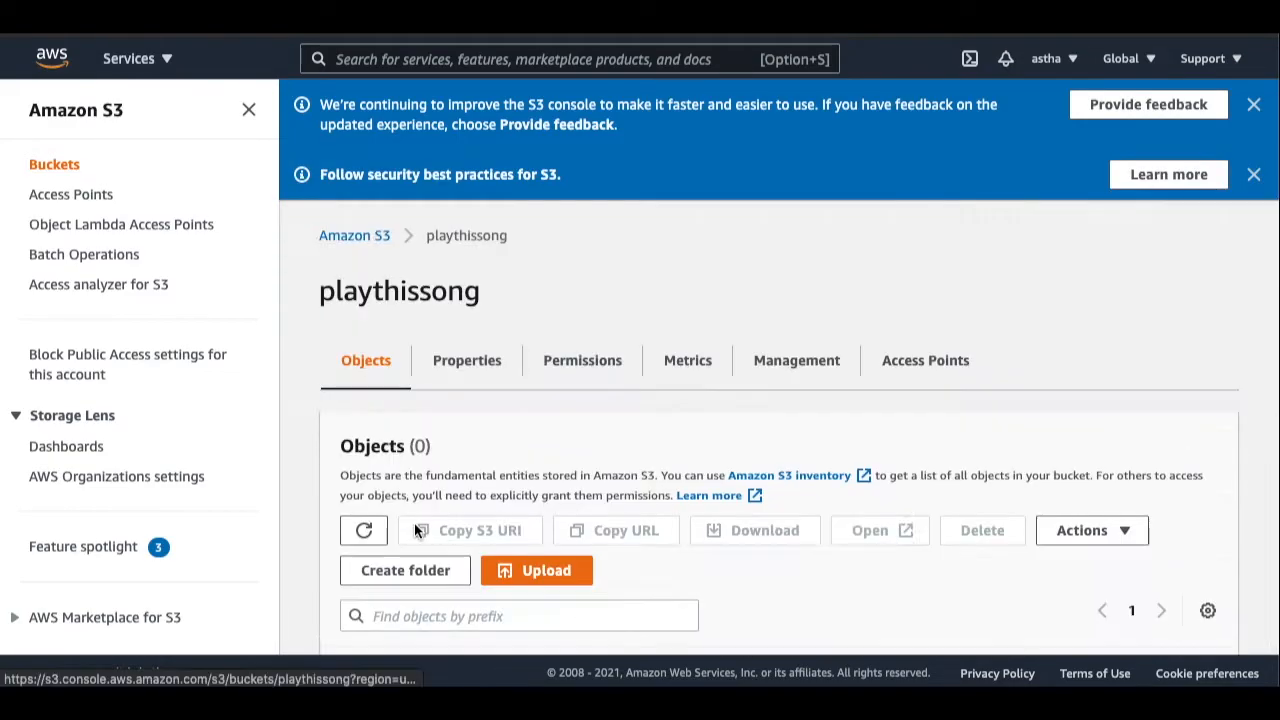
{"action": "left_click", "coordinate": [481, 365]}
{"action": "scroll", "coordinate": [491, 302], "scroll_direction": "down", "scroll_amount": 10}
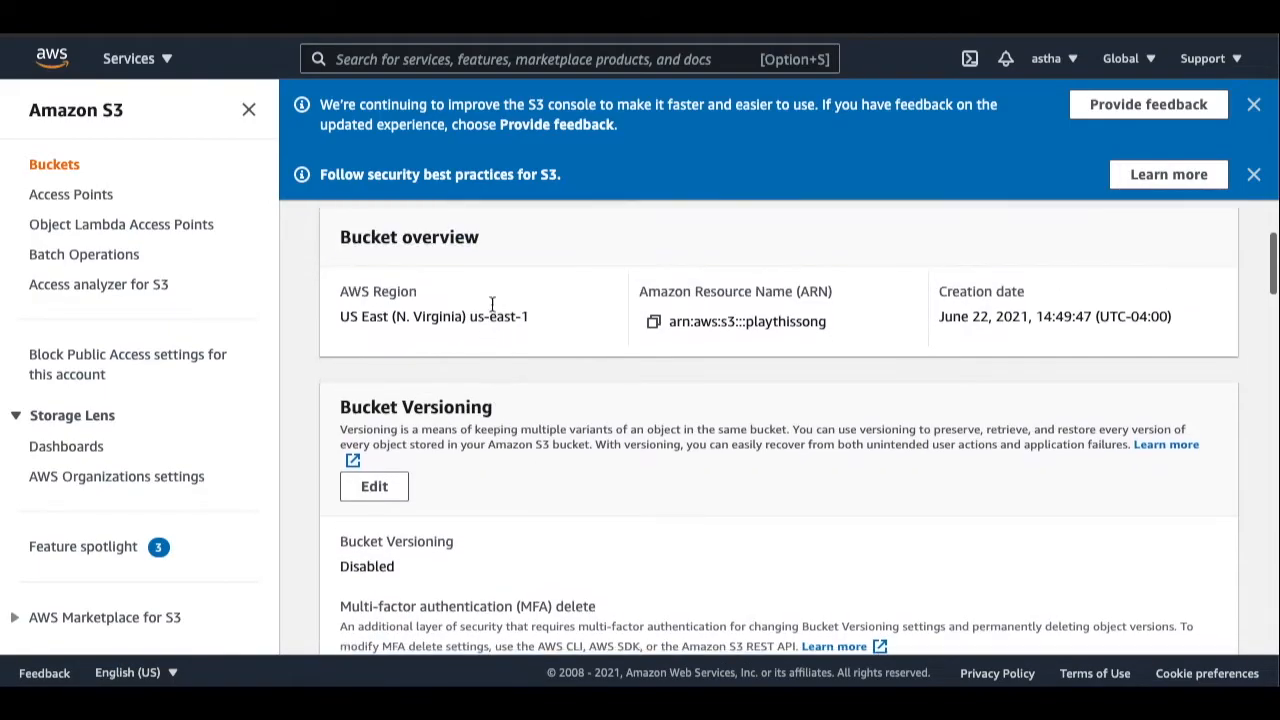
{"action": "scroll", "coordinate": [491, 304], "scroll_direction": "down", "scroll_amount": 7}
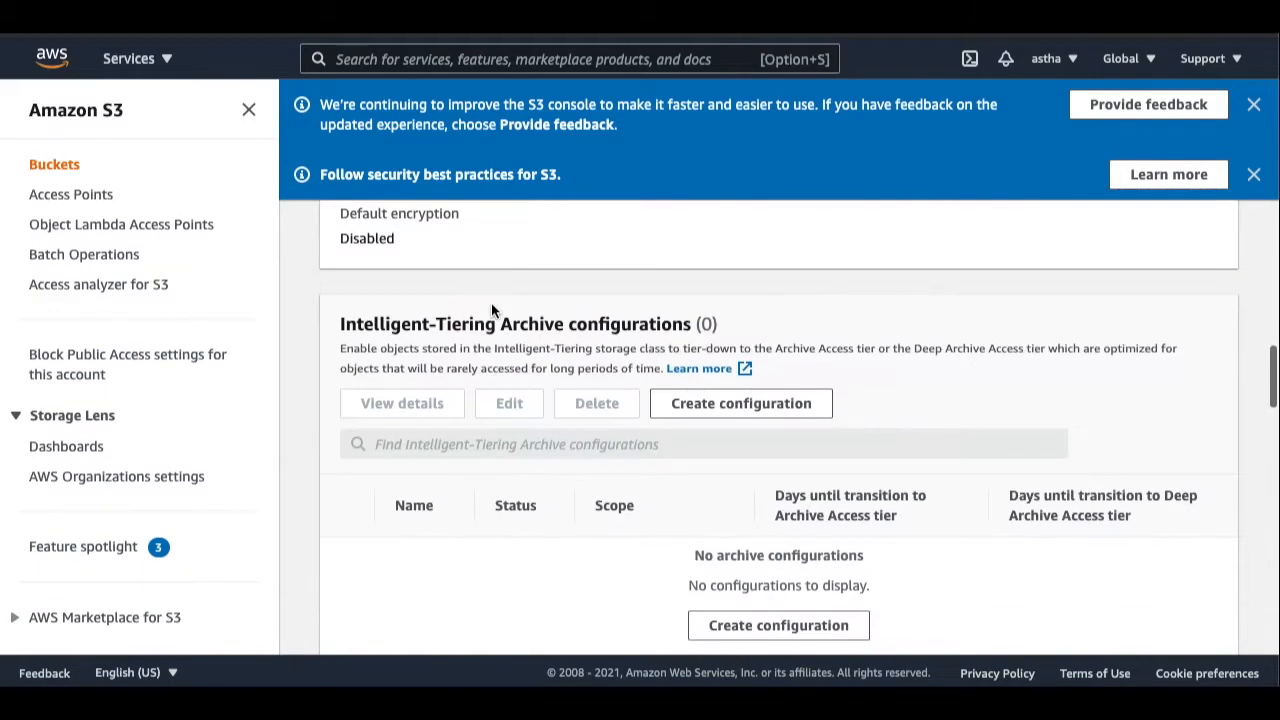
{"action": "scroll", "coordinate": [491, 302], "scroll_direction": "down", "scroll_amount": 12}
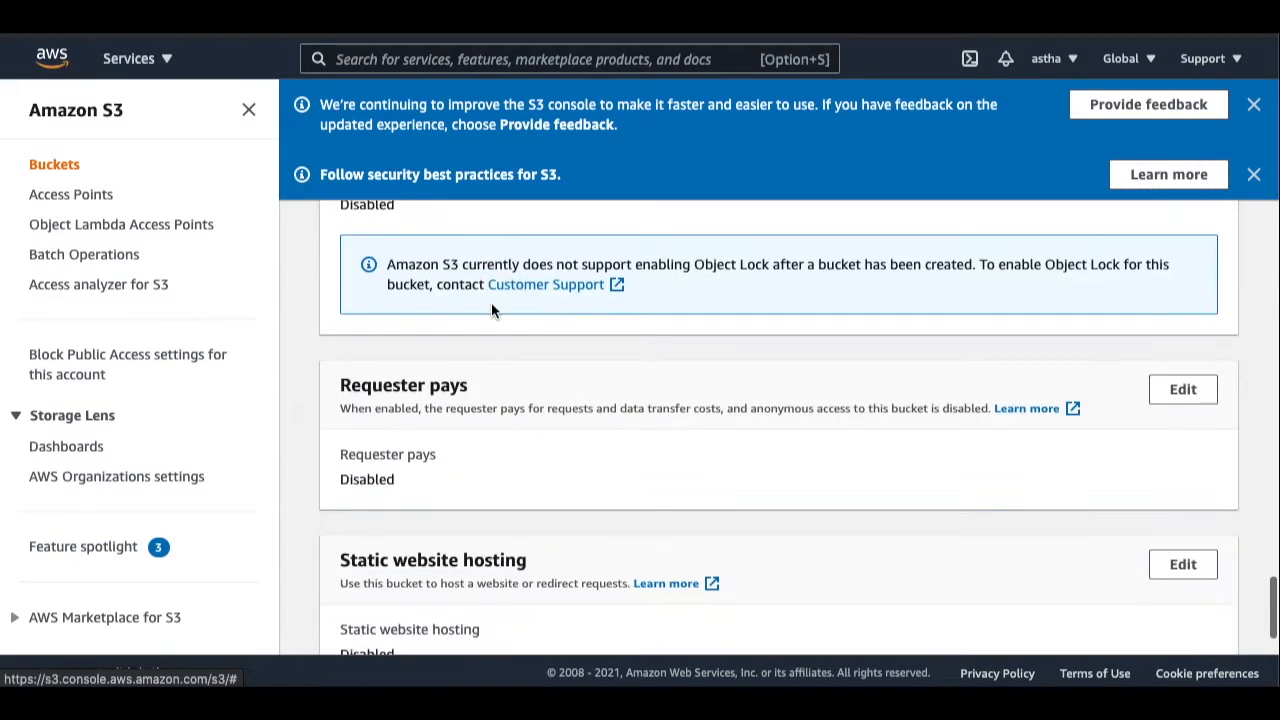
{"action": "left_click", "coordinate": [1183, 478]}
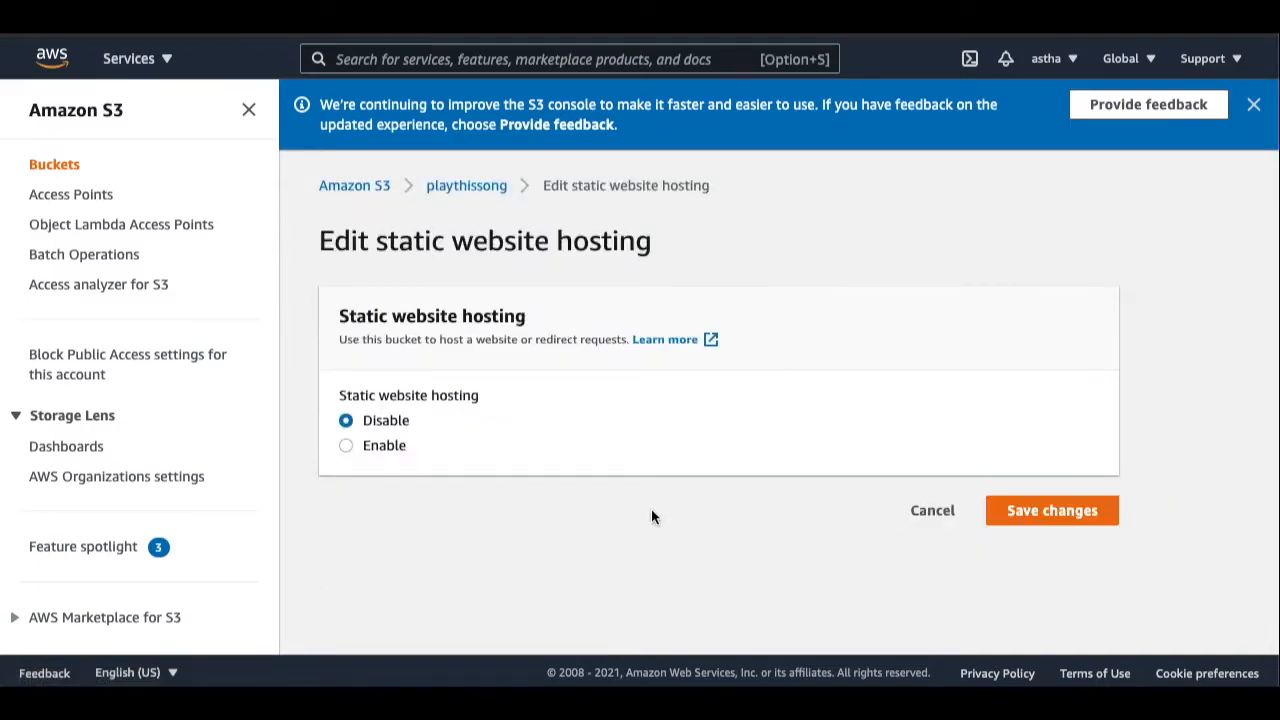
Step: Enable static website hosting with display.html as the index document and save the changes
{"action": "left_click", "coordinate": [376, 450]}
{"action": "scroll", "coordinate": [679, 399], "scroll_direction": "down", "scroll_amount": 4}
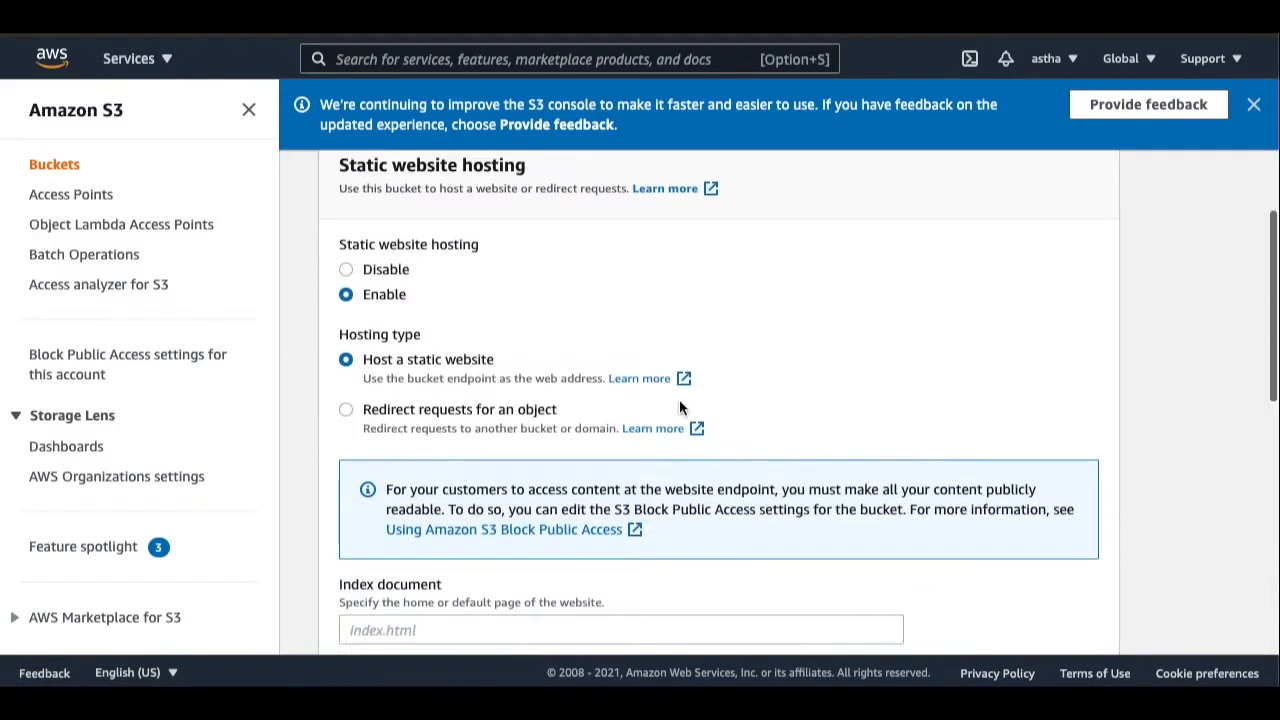
{"action": "scroll", "coordinate": [679, 402], "scroll_direction": "down", "scroll_amount": 1}
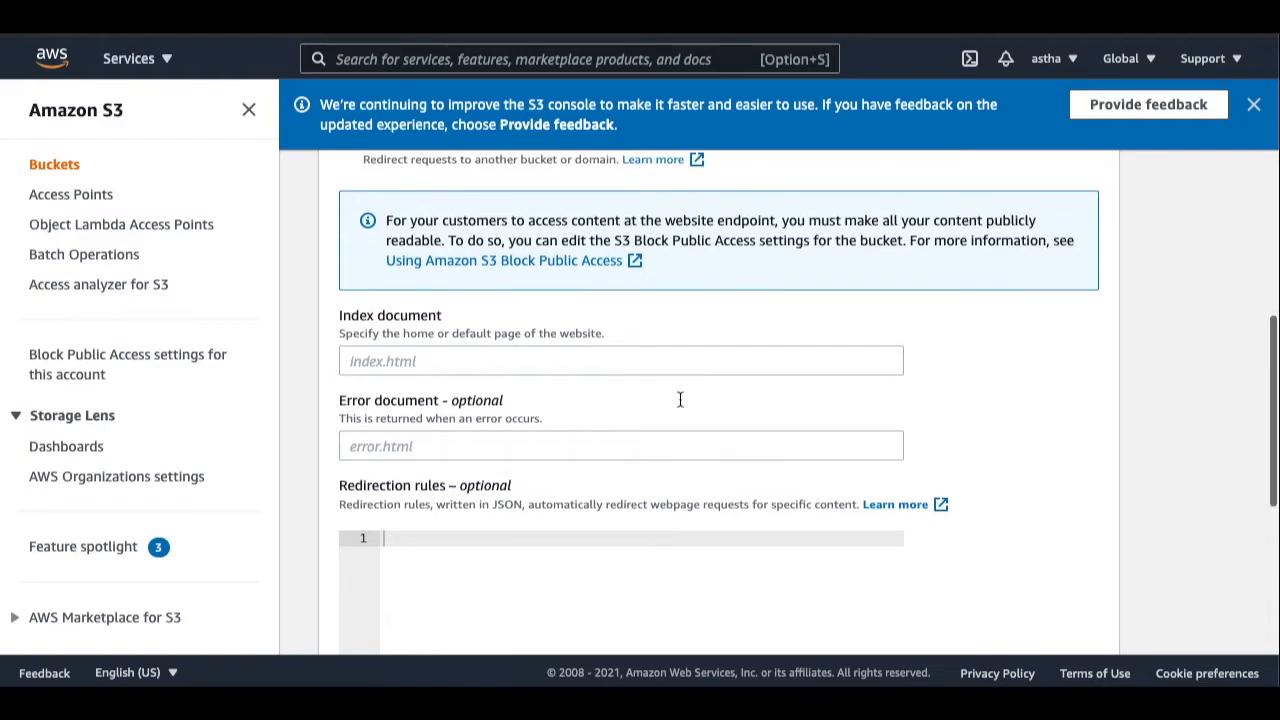
{"action": "scroll", "coordinate": [679, 402], "scroll_direction": "up", "scroll_amount": 1}
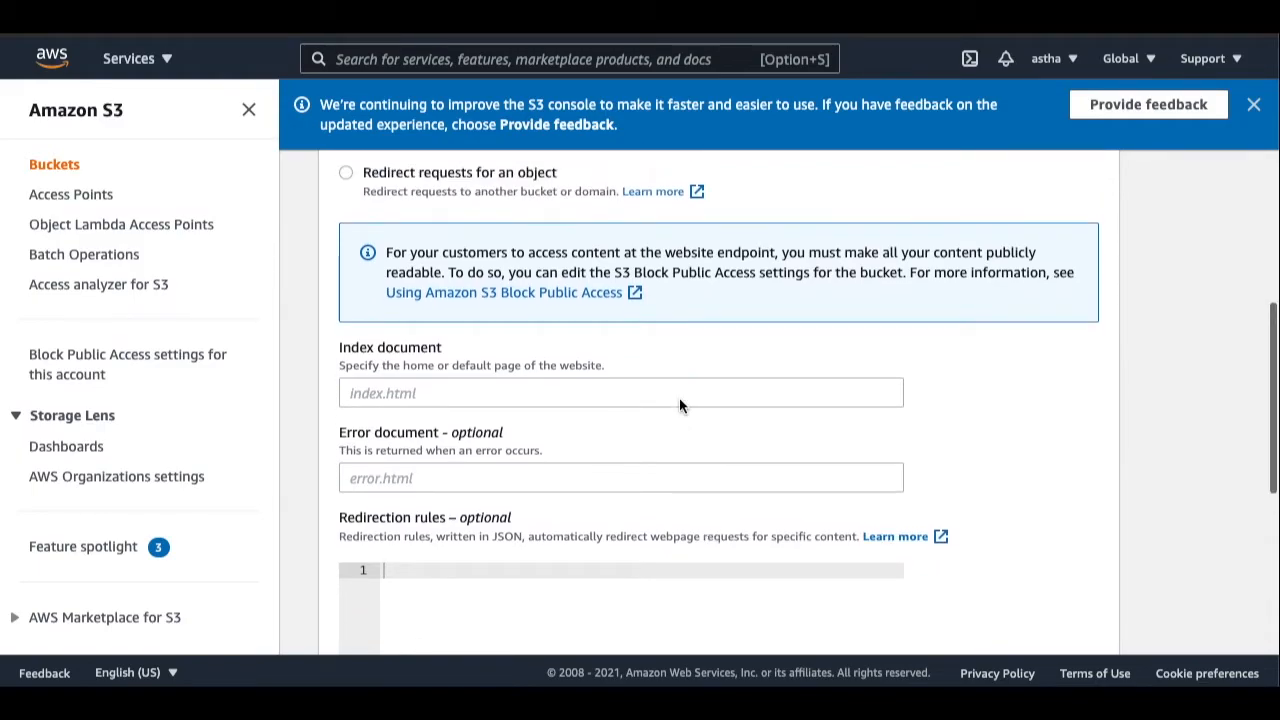
{"action": "left_click", "coordinate": [622, 389]}
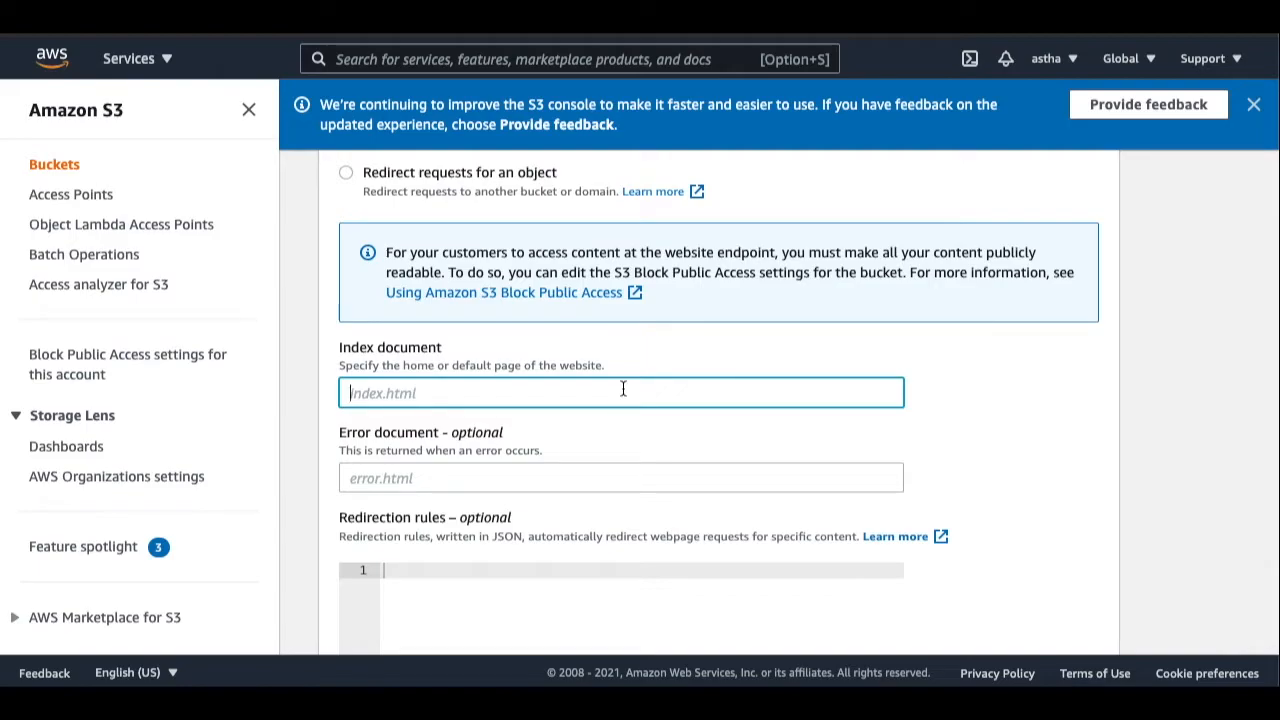
{"action": "type", "text": "display.html"}
{"action": "left_click", "coordinate": [1089, 406]}
{"action": "scroll", "coordinate": [1089, 406], "scroll_direction": "down", "scroll_amount": 3}
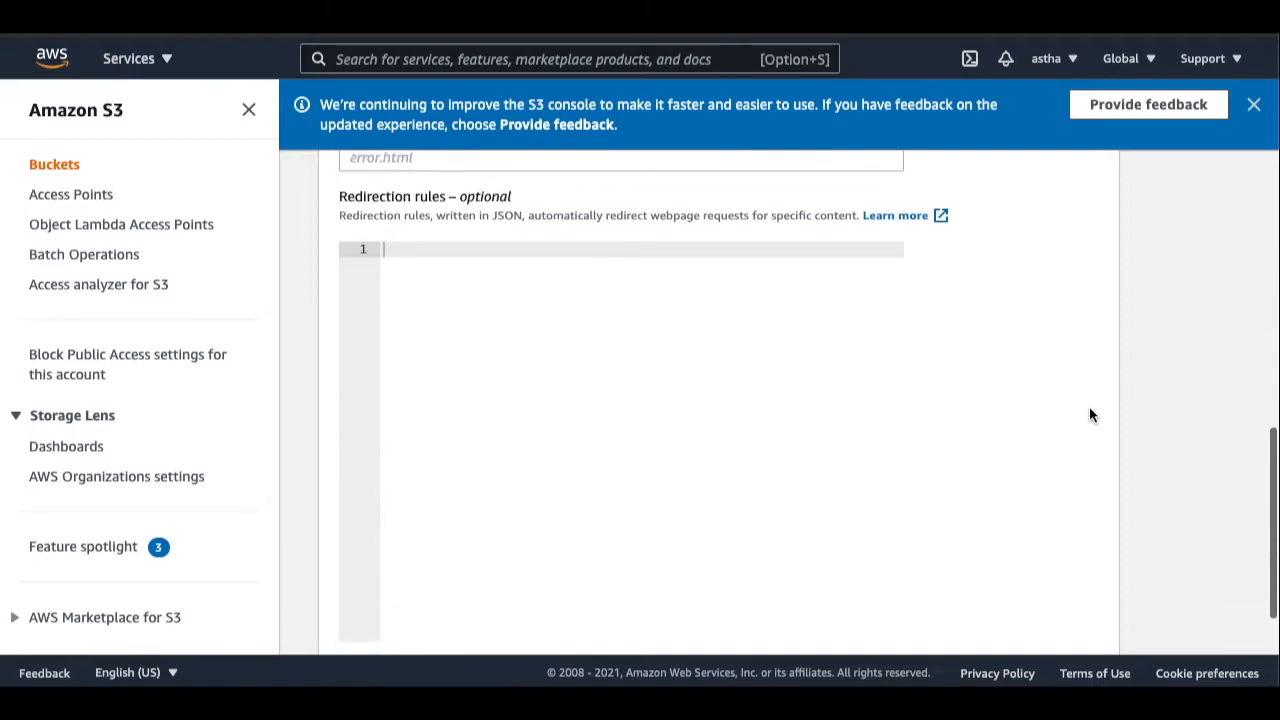
{"action": "scroll", "coordinate": [1089, 415], "scroll_direction": "down", "scroll_amount": 1}
{"action": "left_click", "coordinate": [1062, 618]}
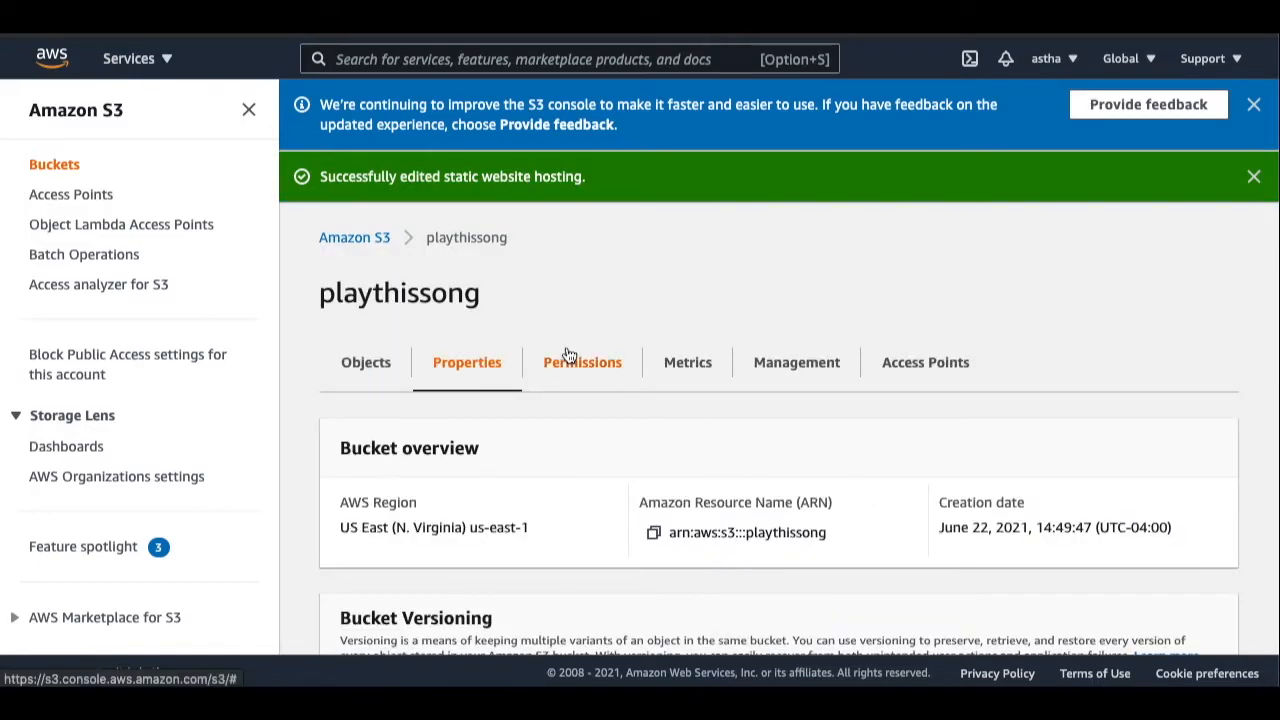
Step: Start an upload to the playthissong bucket and browse to the IntroToWebDev folder to add files
{"action": "left_click", "coordinate": [363, 364]}
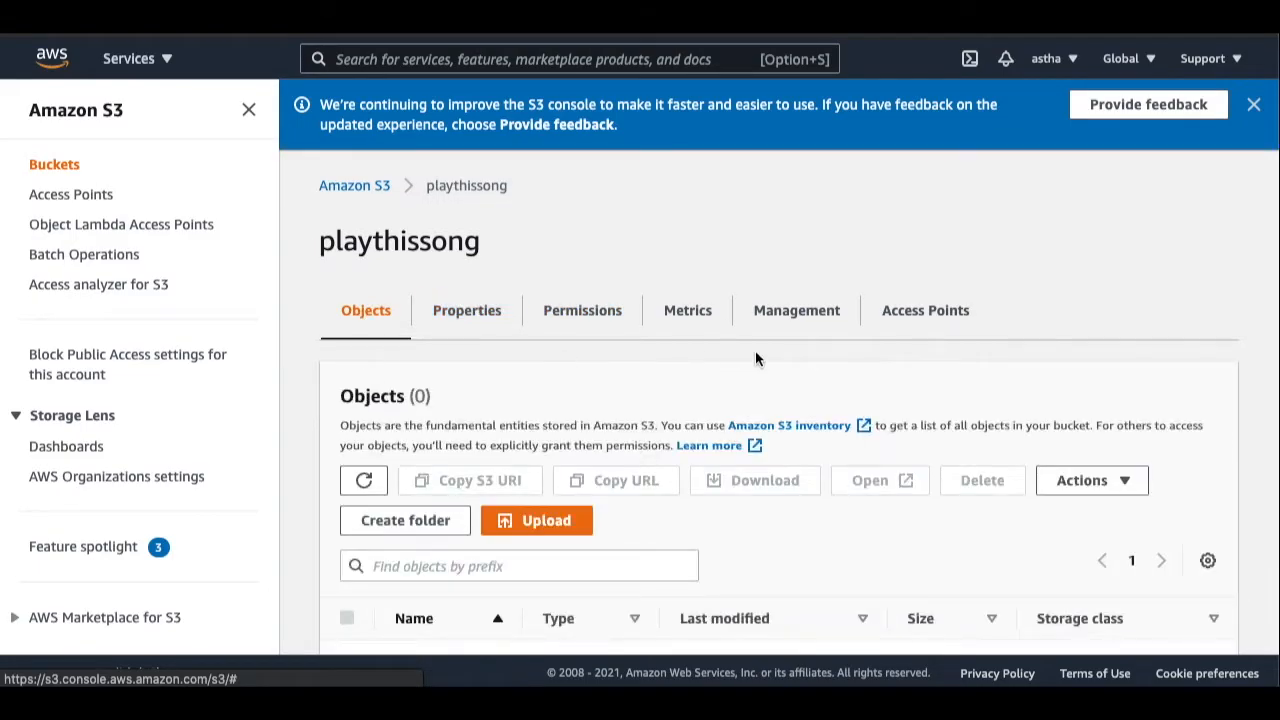
{"action": "scroll", "coordinate": [757, 358], "scroll_direction": "down", "scroll_amount": 2}
{"action": "left_click", "coordinate": [573, 394]}
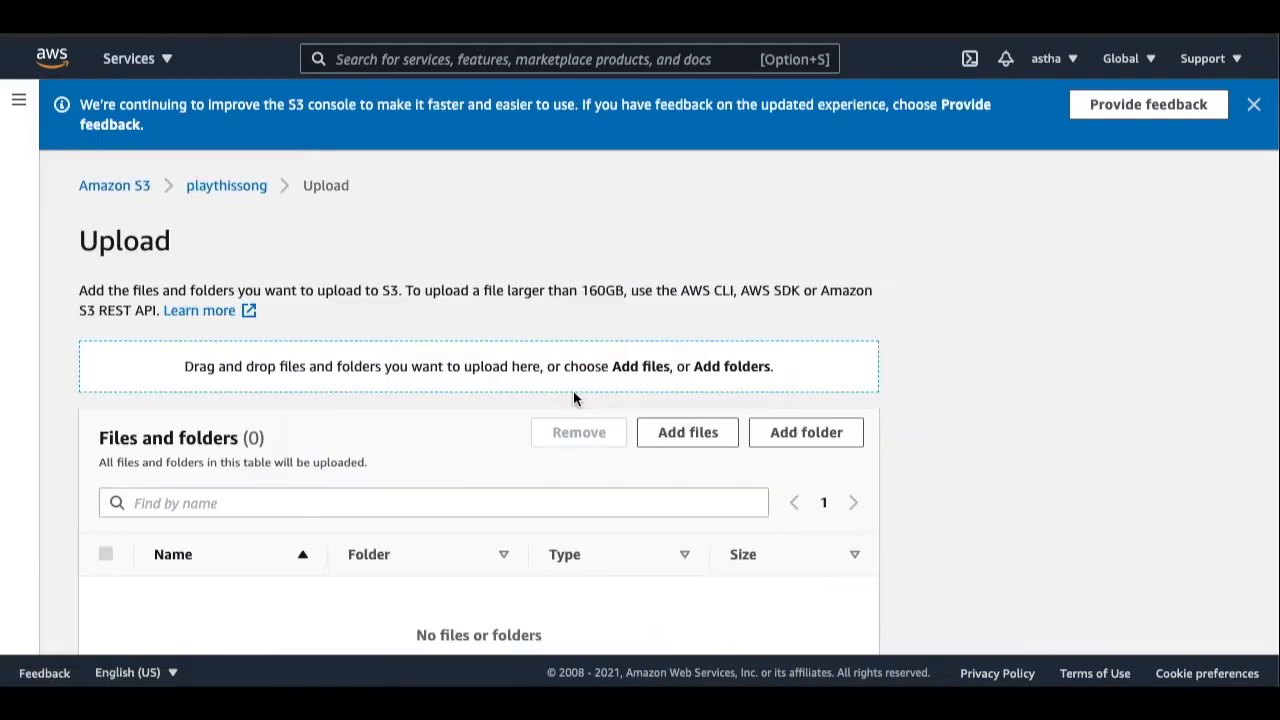
{"action": "scroll", "coordinate": [573, 393], "scroll_direction": "down", "scroll_amount": 3}
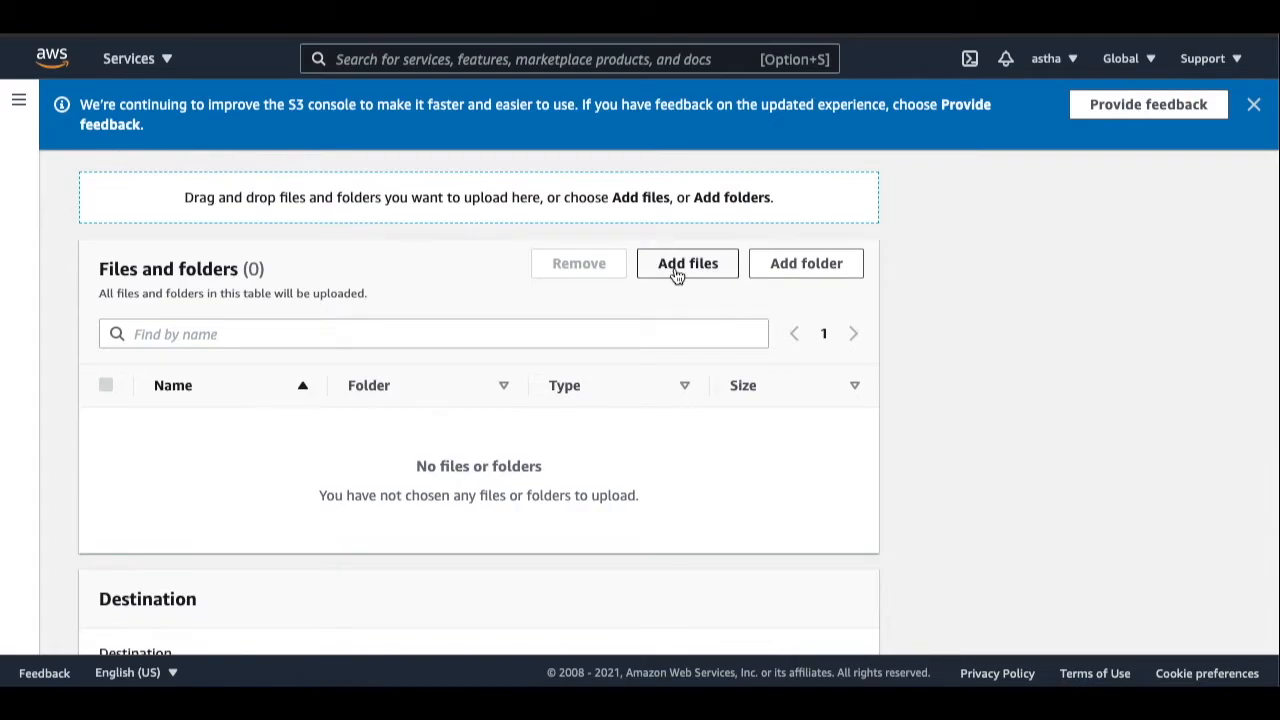
{"action": "left_click", "coordinate": [688, 262]}
{"action": "scroll", "coordinate": [500, 320], "scroll_direction": "down", "scroll_amount": 6}
{"action": "double_click", "coordinate": [500, 320]}
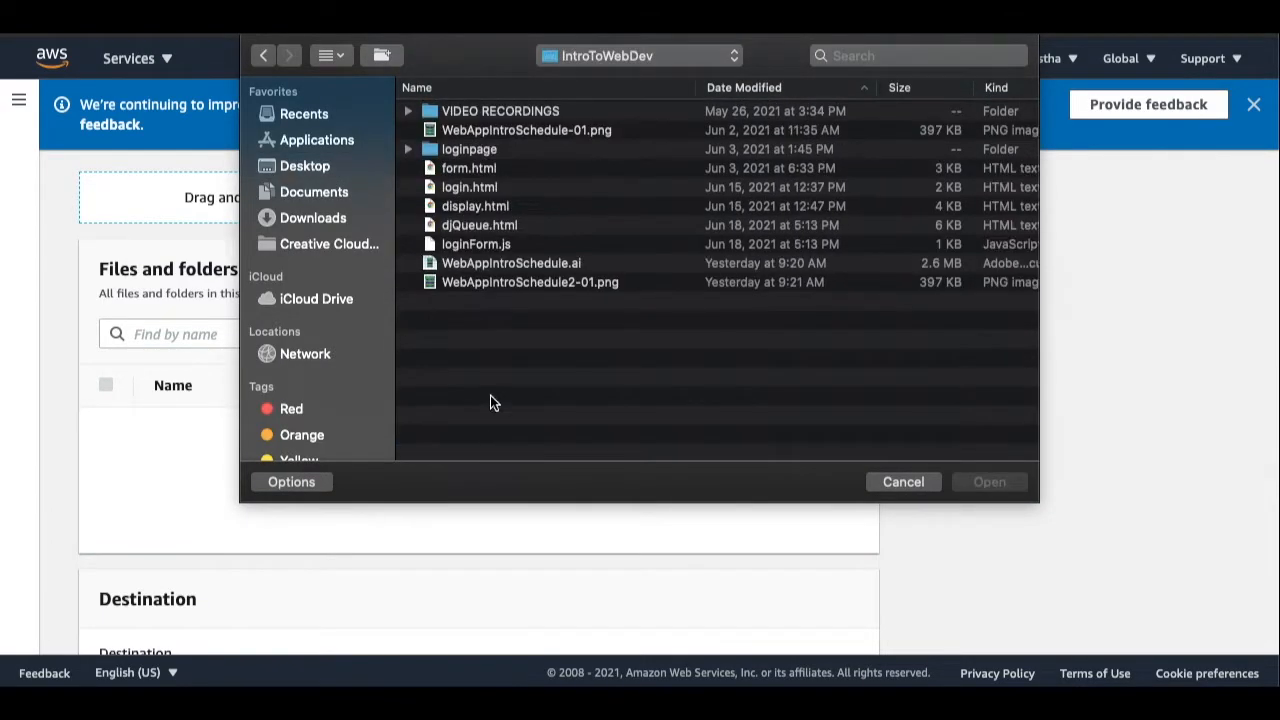
Step: Upload form.html, login.html, display.html, djQueue.html and loginForm.js to the bucket, and close the upload status page
{"action": "left_click", "coordinate": [469, 168]}
{"action": "left_click", "coordinate": [469, 187], "text": "shift"}
{"action": "left_click", "coordinate": [478, 244], "text": "shift"}
{"action": "left_click", "coordinate": [469, 168]}
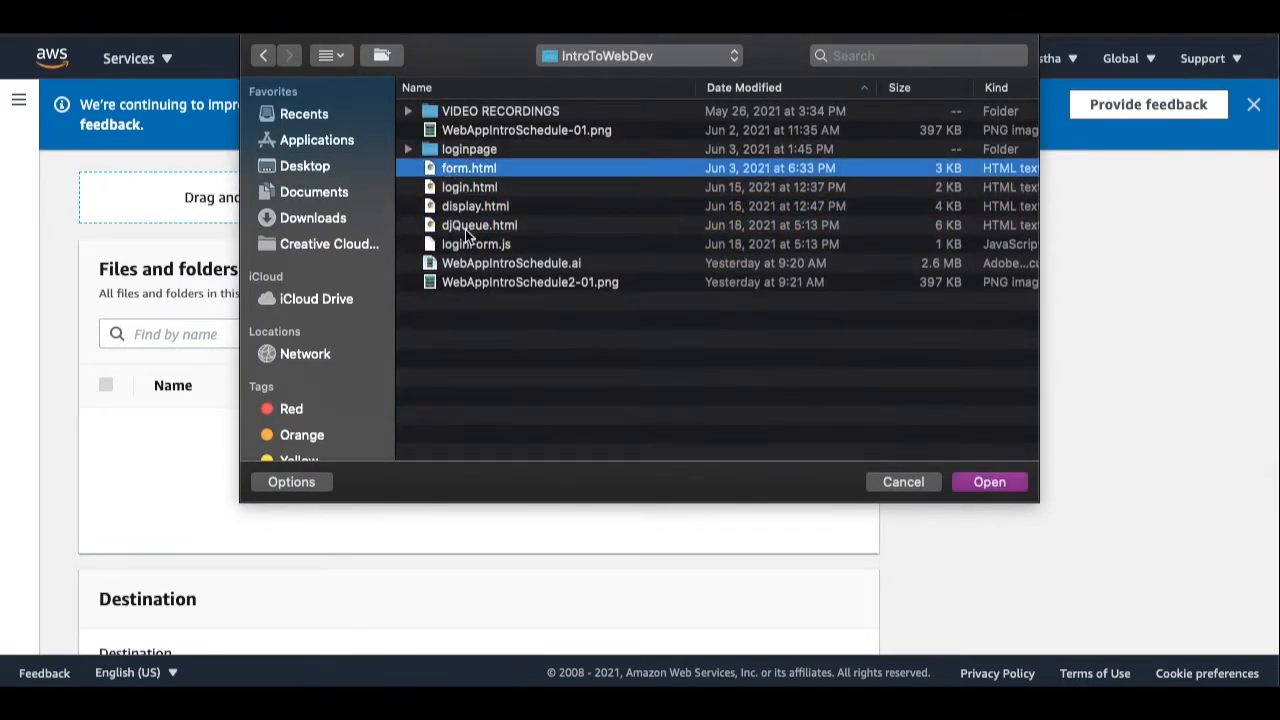
{"action": "left_click", "coordinate": [979, 484]}
{"action": "scroll", "coordinate": [918, 304], "scroll_direction": "down", "scroll_amount": 10}
{"action": "left_click", "coordinate": [831, 617]}
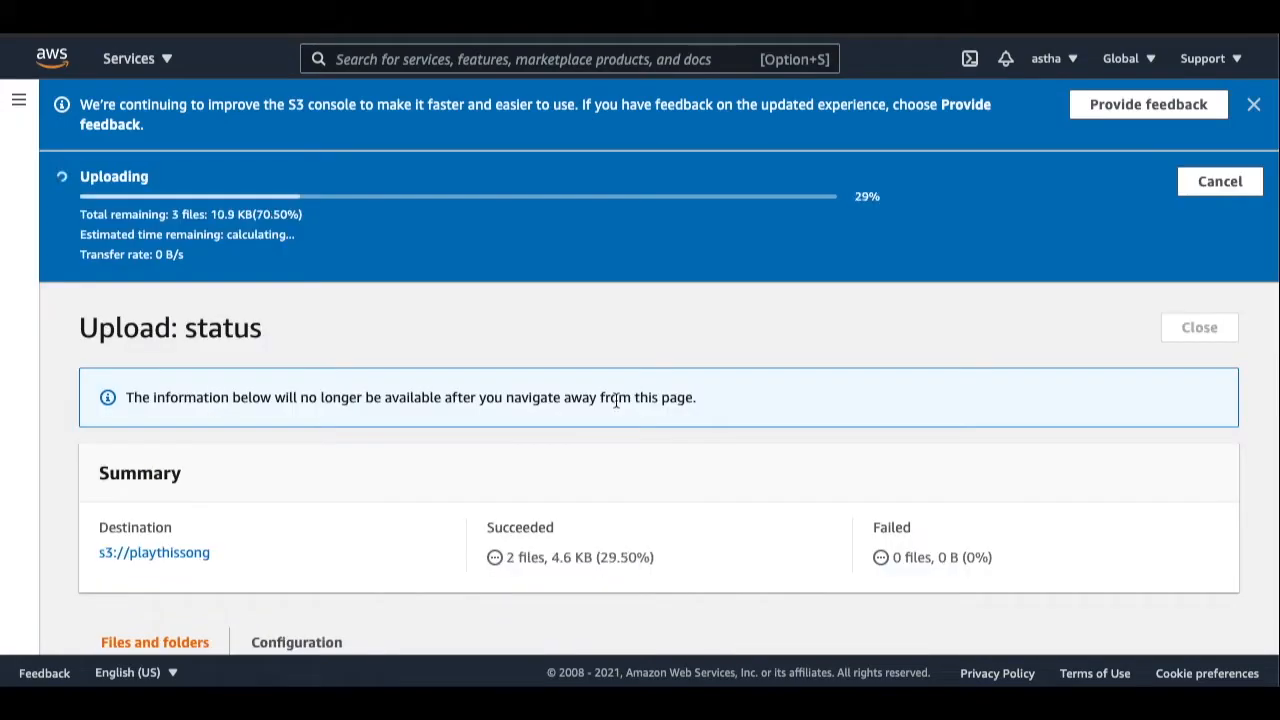
{"action": "left_click", "coordinate": [1205, 266]}
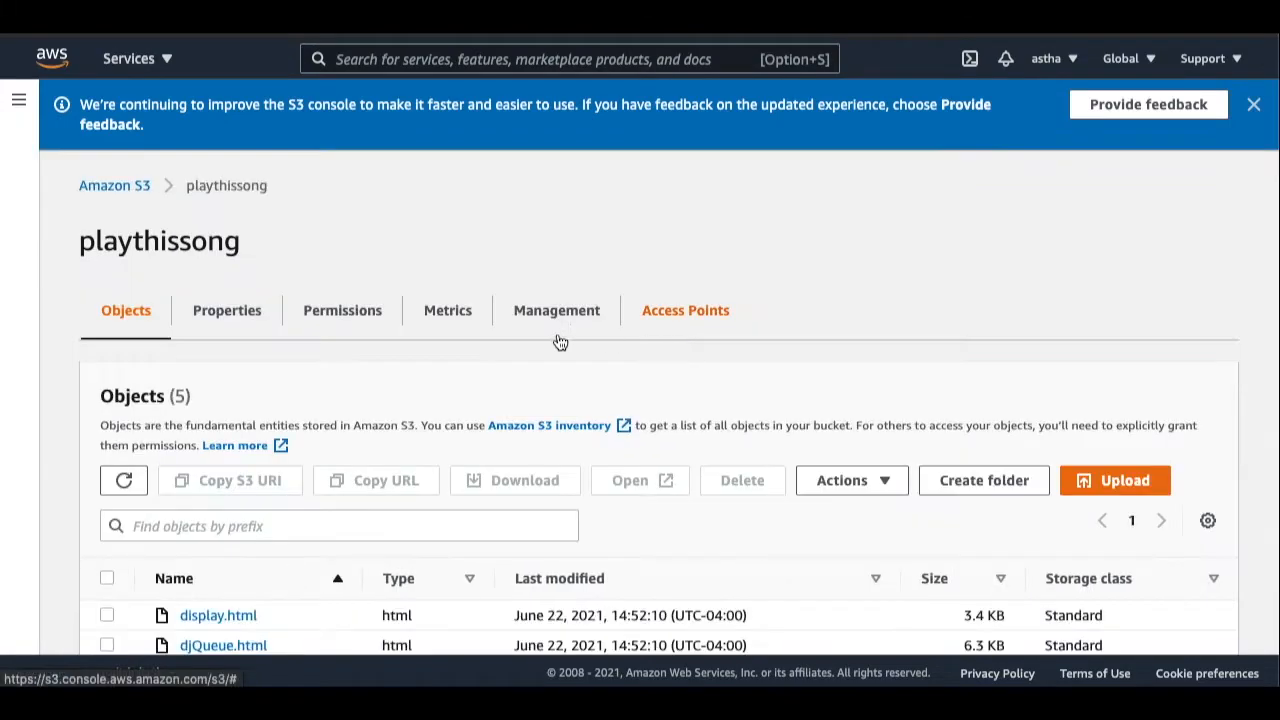
Step: Open the bucket policy for editing in the playthissong bucket's permissions
{"action": "left_click", "coordinate": [354, 324]}
{"action": "scroll", "coordinate": [351, 323], "scroll_direction": "down", "scroll_amount": 3}
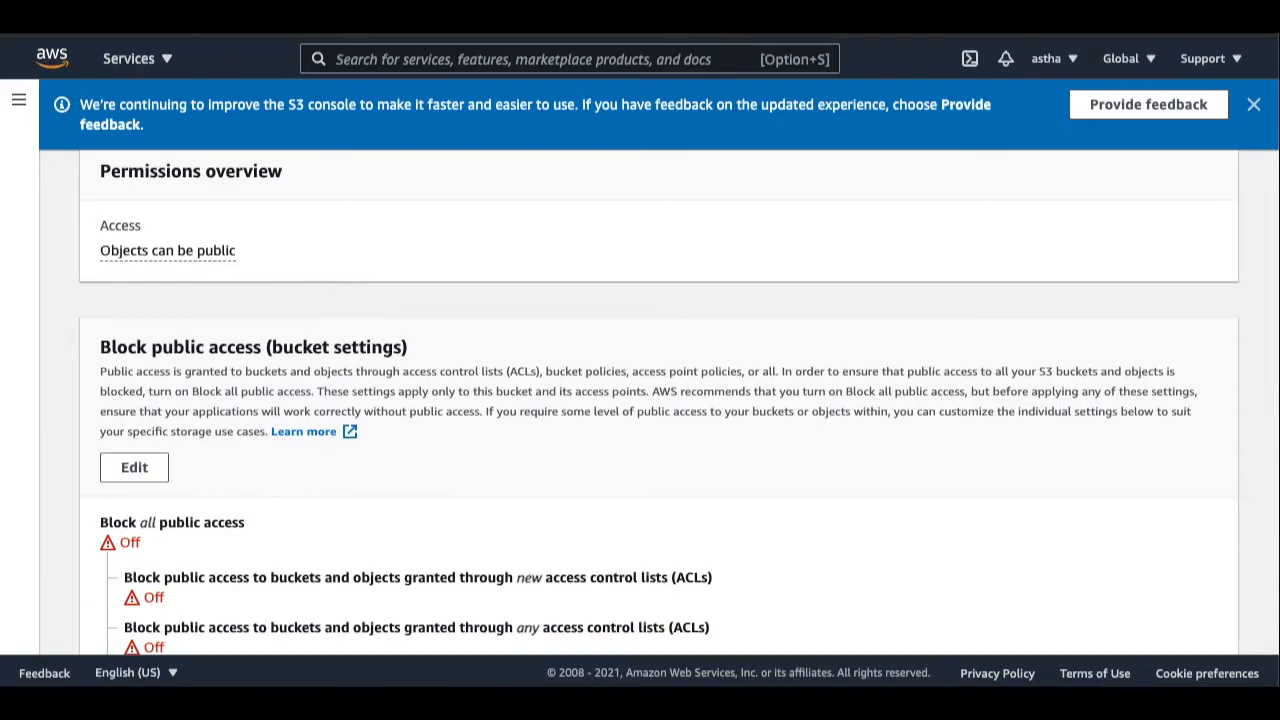
{"action": "scroll", "coordinate": [326, 351], "scroll_direction": "down", "scroll_amount": 8}
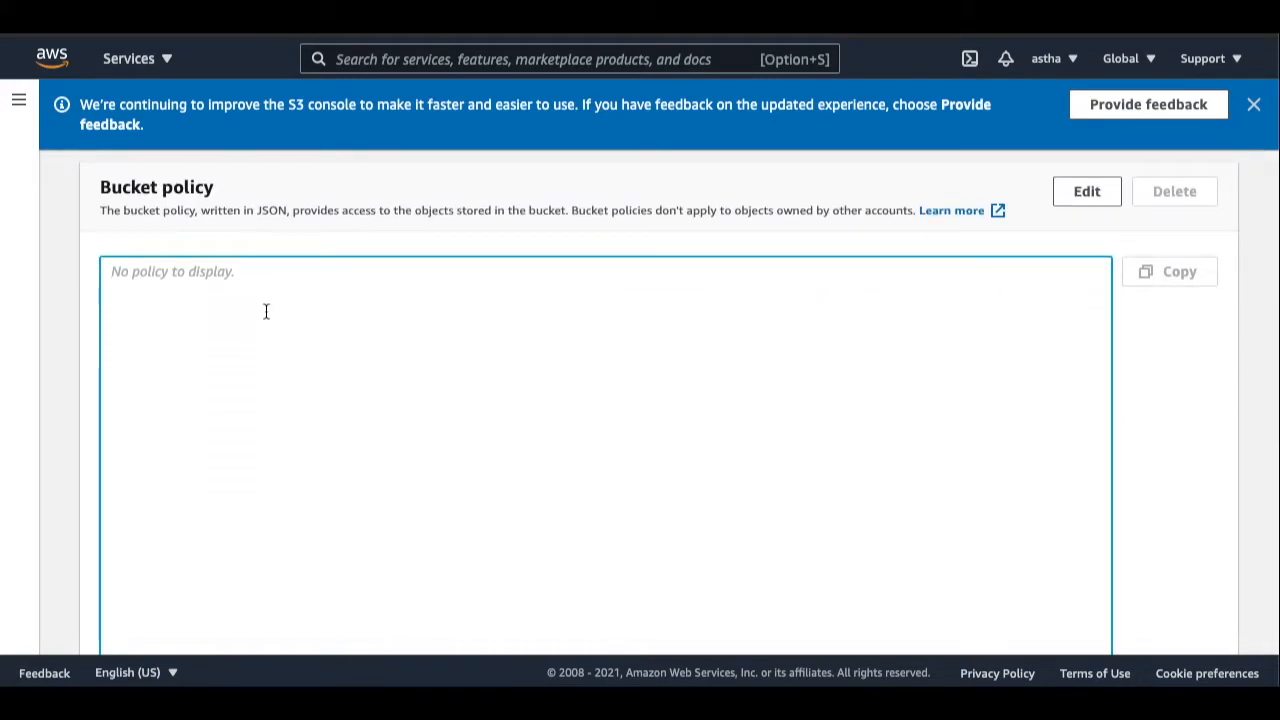
{"action": "left_click", "coordinate": [1079, 192]}
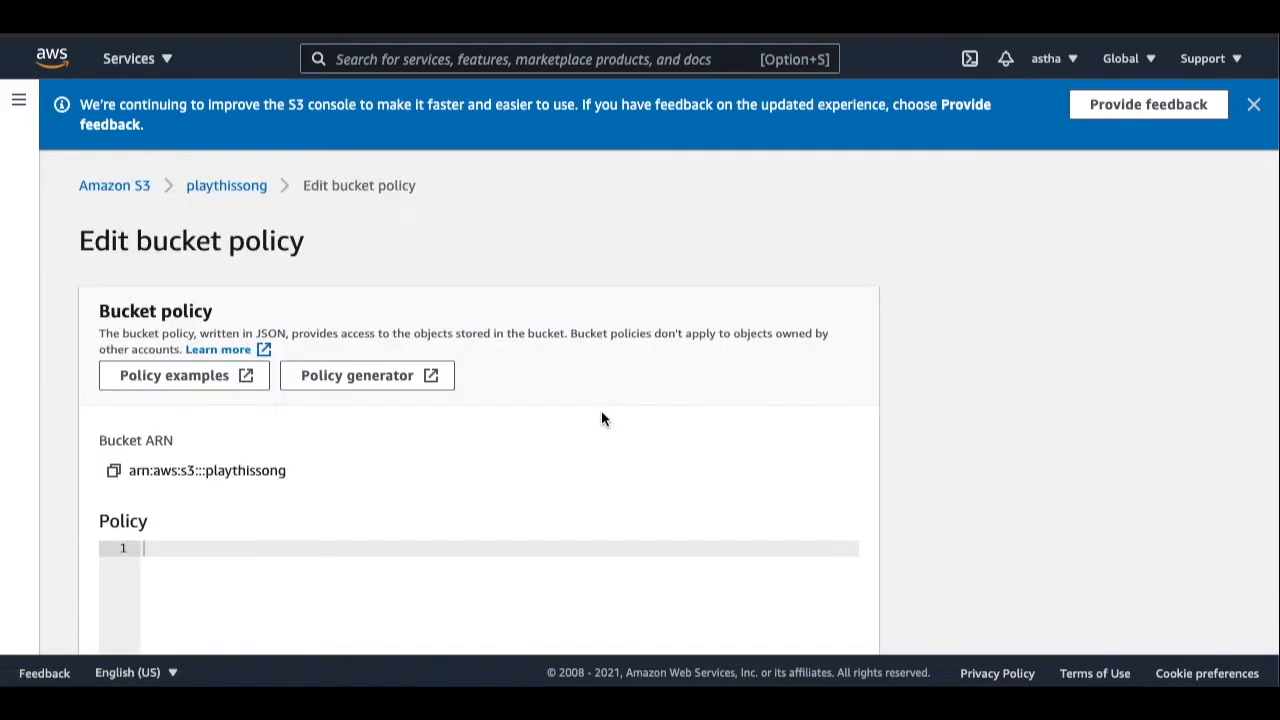
Step: Copy the PublicRead example for anonymous read-only access from the bucket policy documentation into the bucket's policy editor
{"action": "scroll", "coordinate": [503, 419], "scroll_direction": "down", "scroll_amount": 2}
{"action": "scroll", "coordinate": [504, 421], "scroll_direction": "up", "scroll_amount": 2}
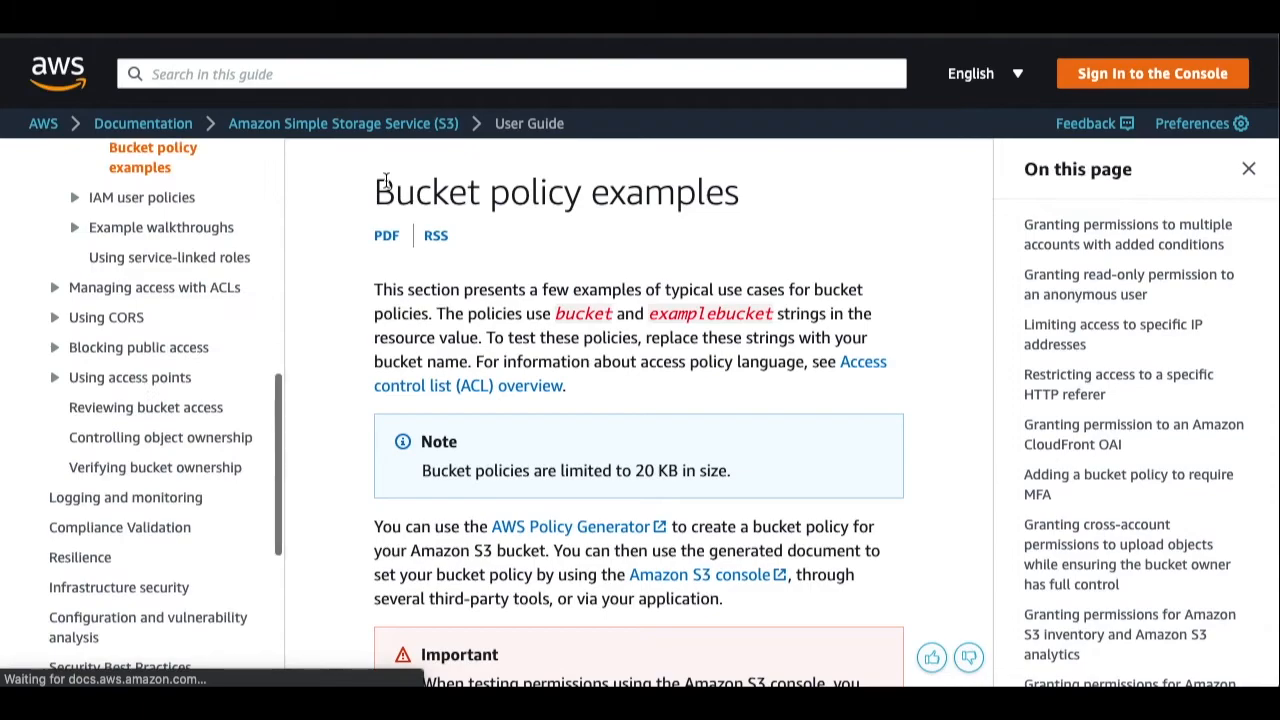
{"action": "scroll", "coordinate": [533, 290], "scroll_direction": "down", "scroll_amount": 4}
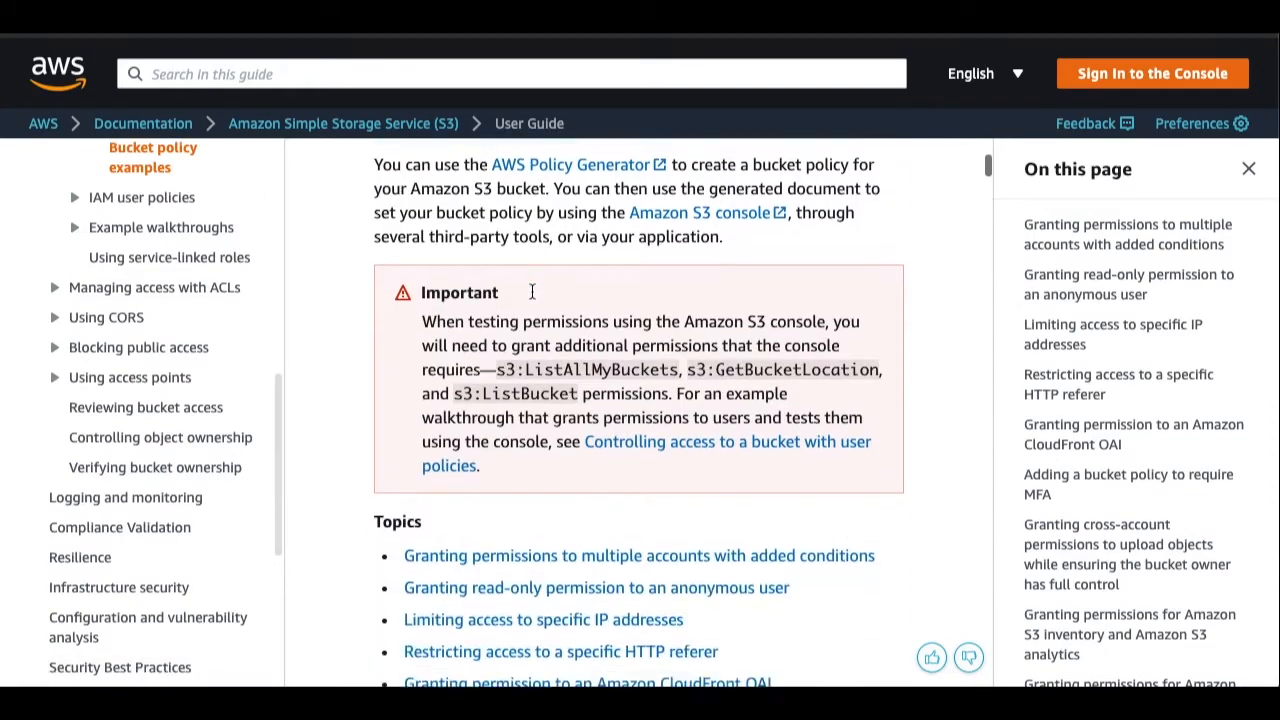
{"action": "scroll", "coordinate": [531, 290], "scroll_direction": "down", "scroll_amount": 5}
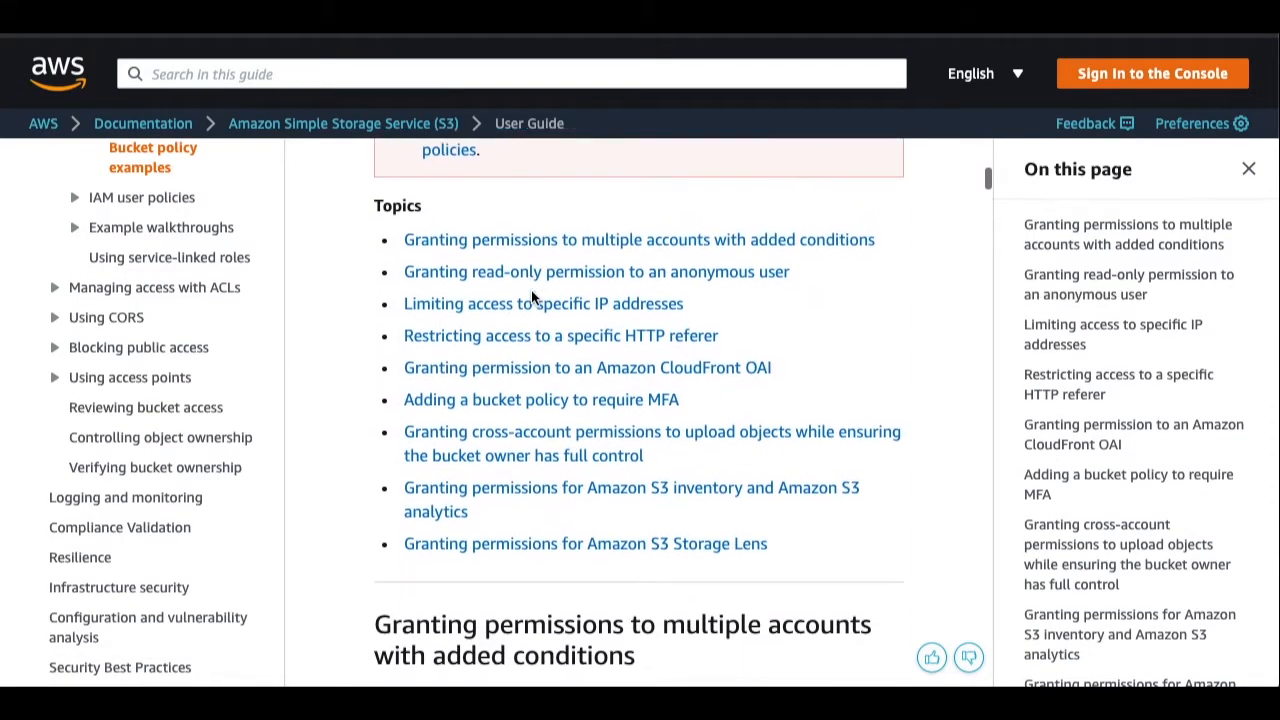
{"action": "scroll", "coordinate": [531, 291], "scroll_direction": "down", "scroll_amount": 6}
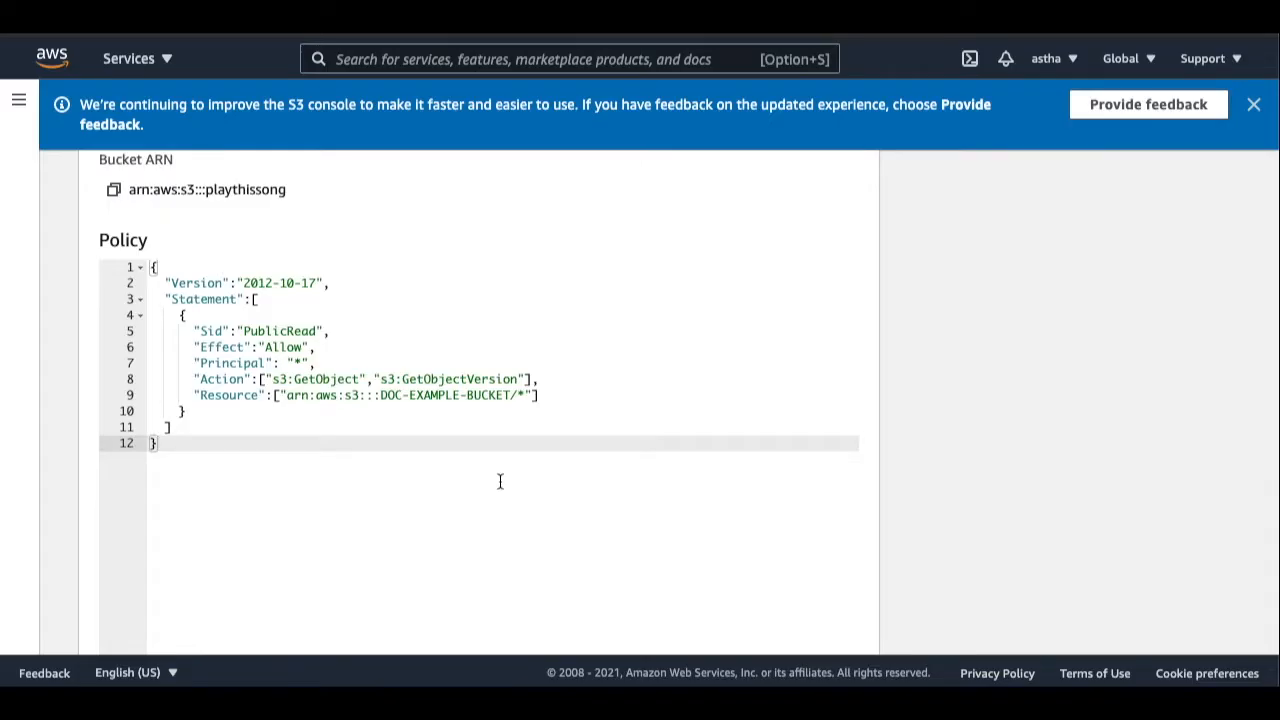
Step: Replace DOC-EXAMPLE-BUCKET with playthissong in the Resource ARN of the bucket policy
{"action": "left_click", "coordinate": [511, 395]}
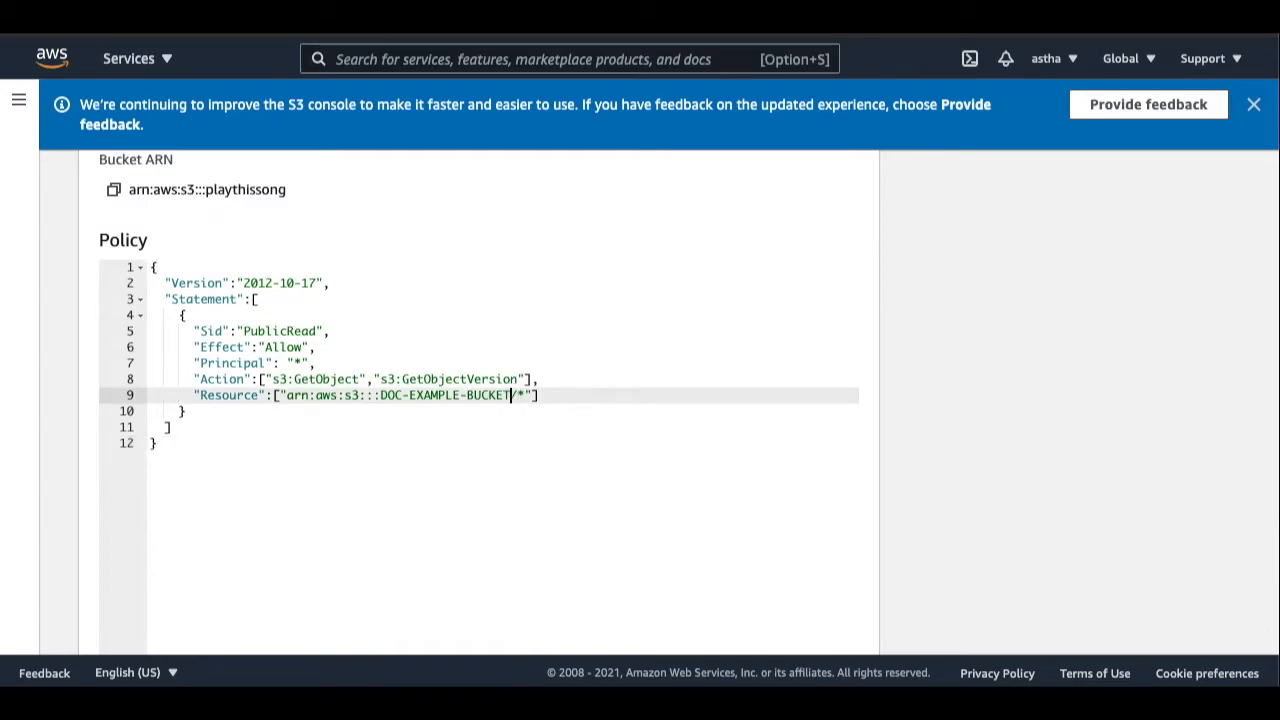
{"action": "key", "text": "BackSpace"}
{"action": "key", "text": "BackSpace"}
{"action": "key", "text": "BackSpace"}
{"action": "key", "text": "BackSpace"}
{"action": "key", "text": "BackSpace"}
{"action": "key", "text": "BackSpace"}
{"action": "key", "text": "BackSpace"}
{"action": "key", "text": "BackSpace"}
{"action": "key", "text": "BackSpace"}
{"action": "key", "text": "BackSpace"}
{"action": "key", "text": "BackSpace"}
{"action": "key", "text": "BackSpace"}
{"action": "key", "text": "BackSpace"}
{"action": "key", "text": "BackSpace"}
{"action": "key", "text": "BackSpace"}
{"action": "key", "text": "BackSpace"}
{"action": "key", "text": "BackSpace"}
{"action": "key", "text": "BackSpace"}
{"action": "key", "text": "BackSpace"}
{"action": "type", "text": "playthissong/"}
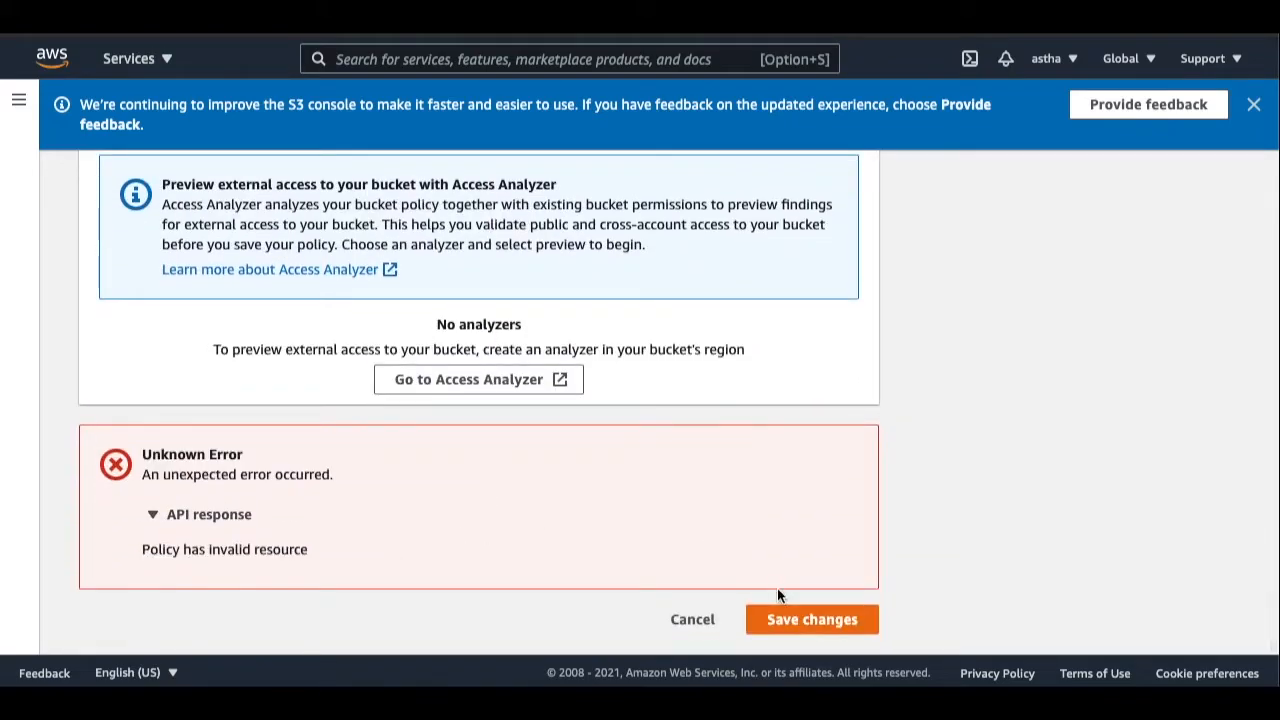
Step: Save the edited bucket policy and check playthissong's access status in the permissions overview and the bucket list
{"action": "left_click", "coordinate": [788, 620]}
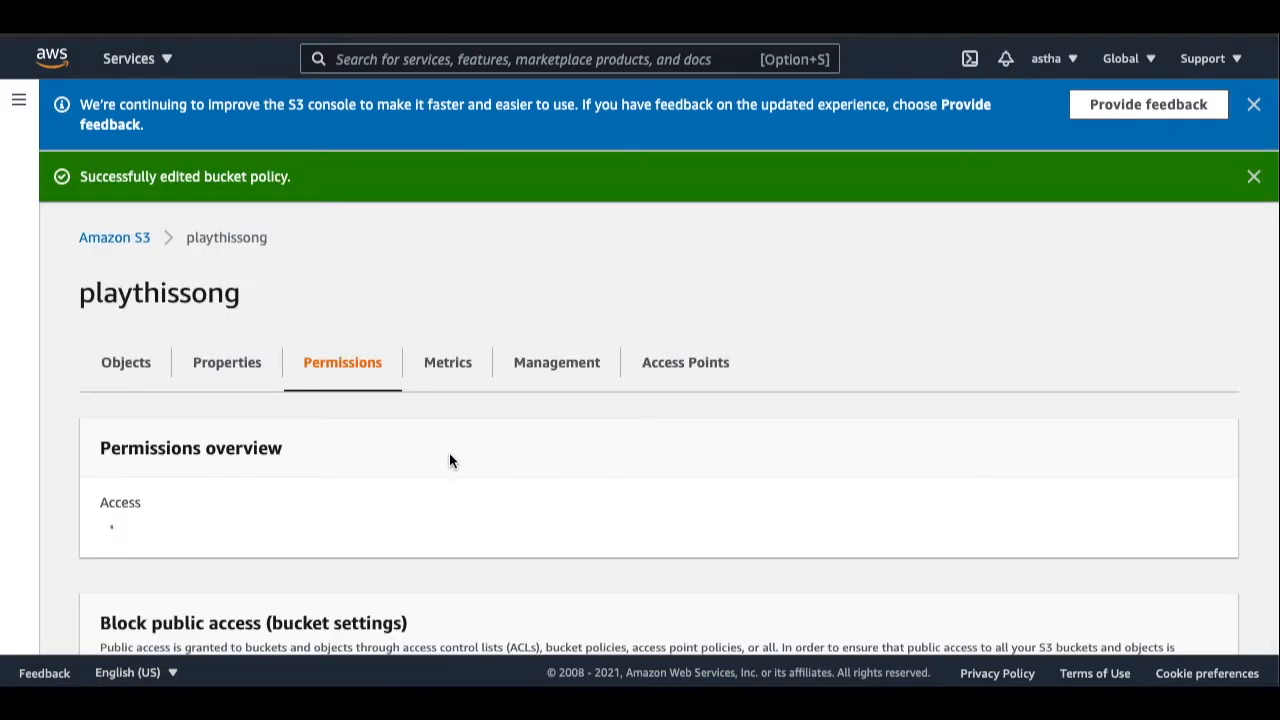
{"action": "scroll", "coordinate": [449, 461], "scroll_direction": "down", "scroll_amount": 2}
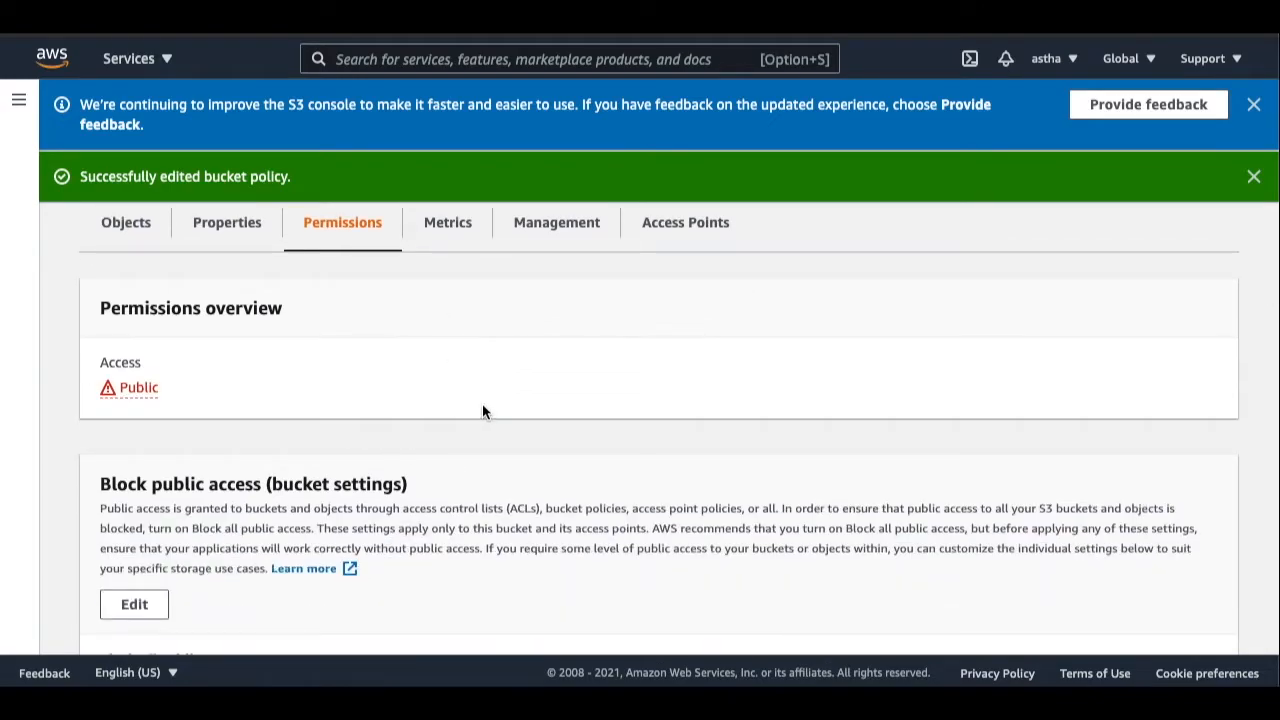
{"action": "scroll", "coordinate": [483, 412], "scroll_direction": "up", "scroll_amount": 2}
{"action": "left_click", "coordinate": [136, 237]}
{"action": "scroll", "coordinate": [500, 309], "scroll_direction": "down", "scroll_amount": 3}
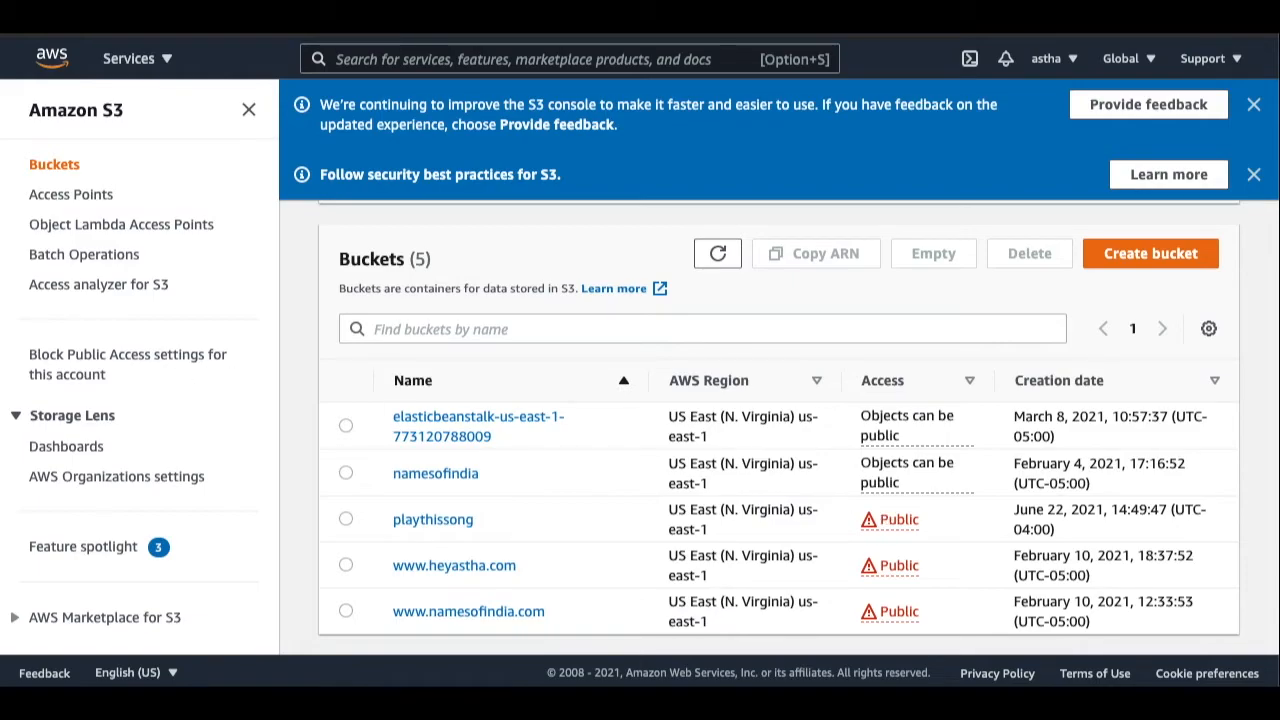
Step: Open the playthissong bucket's website endpoint from the static website hosting section of its properties
{"action": "left_click", "coordinate": [440, 521]}
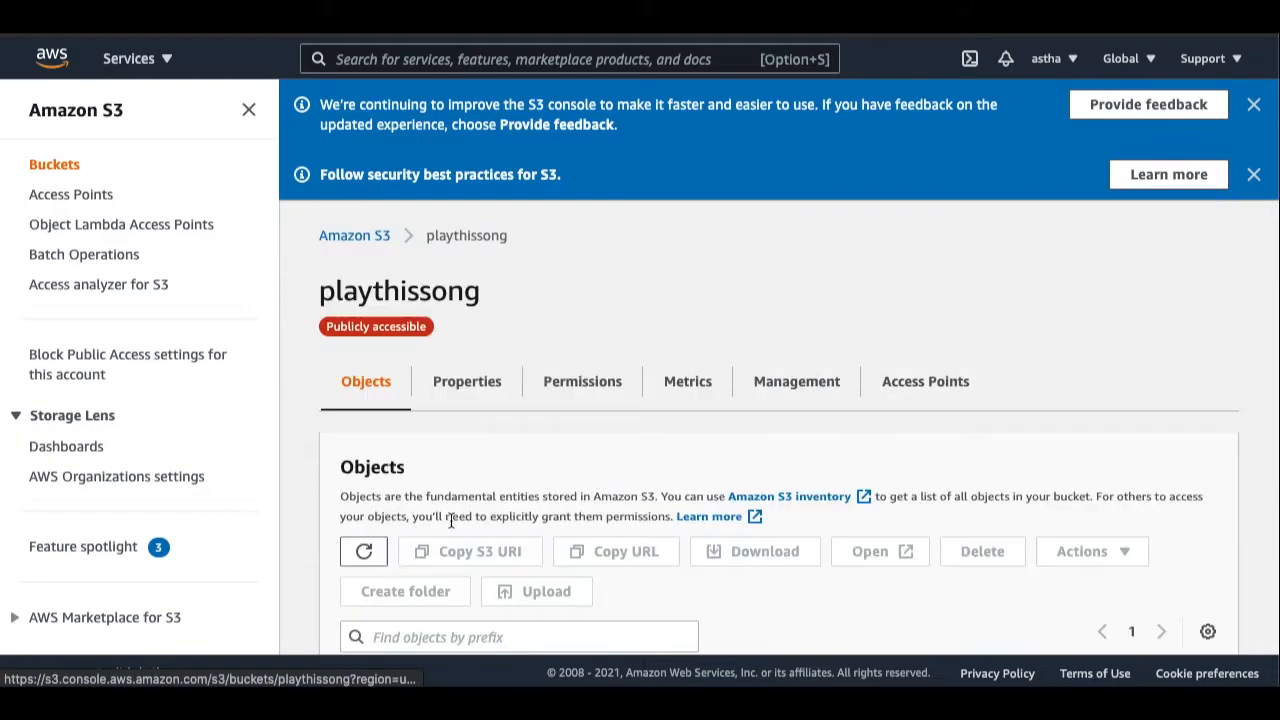
{"action": "left_click", "coordinate": [492, 402]}
{"action": "scroll", "coordinate": [666, 426], "scroll_direction": "down", "scroll_amount": 3}
{"action": "scroll", "coordinate": [666, 426], "scroll_direction": "down", "scroll_amount": 15}
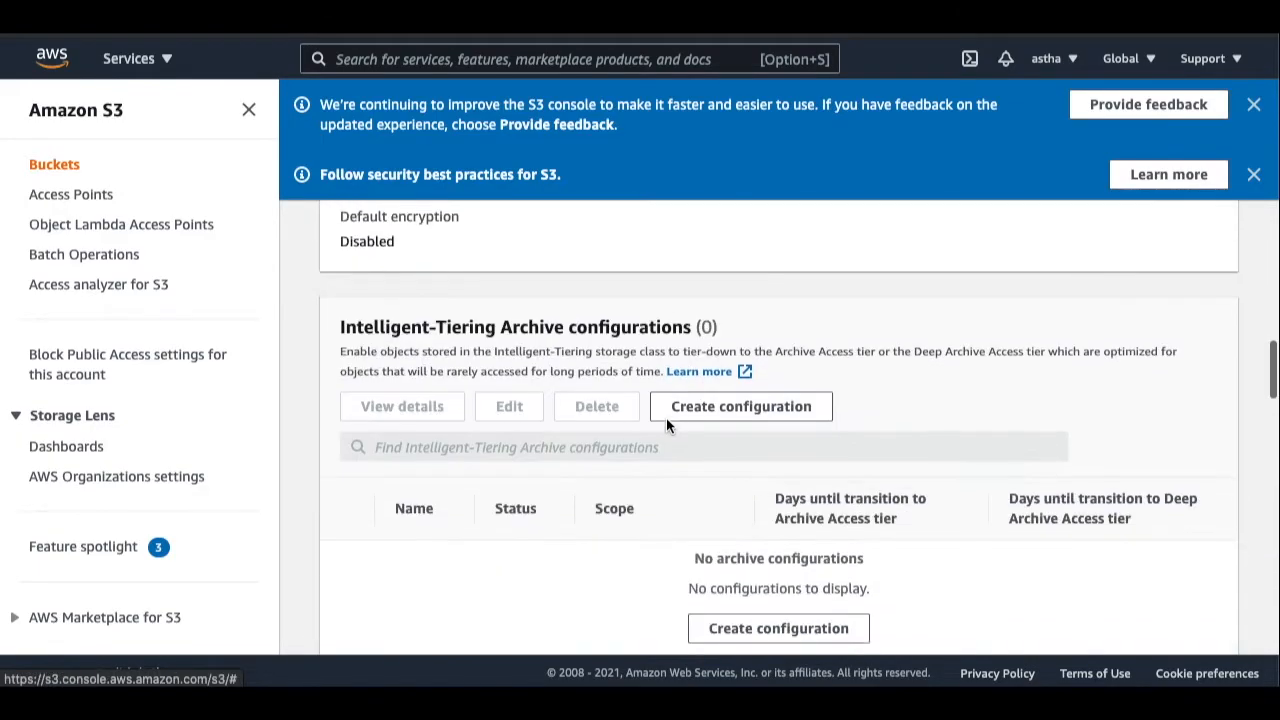
{"action": "scroll", "coordinate": [666, 426], "scroll_direction": "down", "scroll_amount": 10}
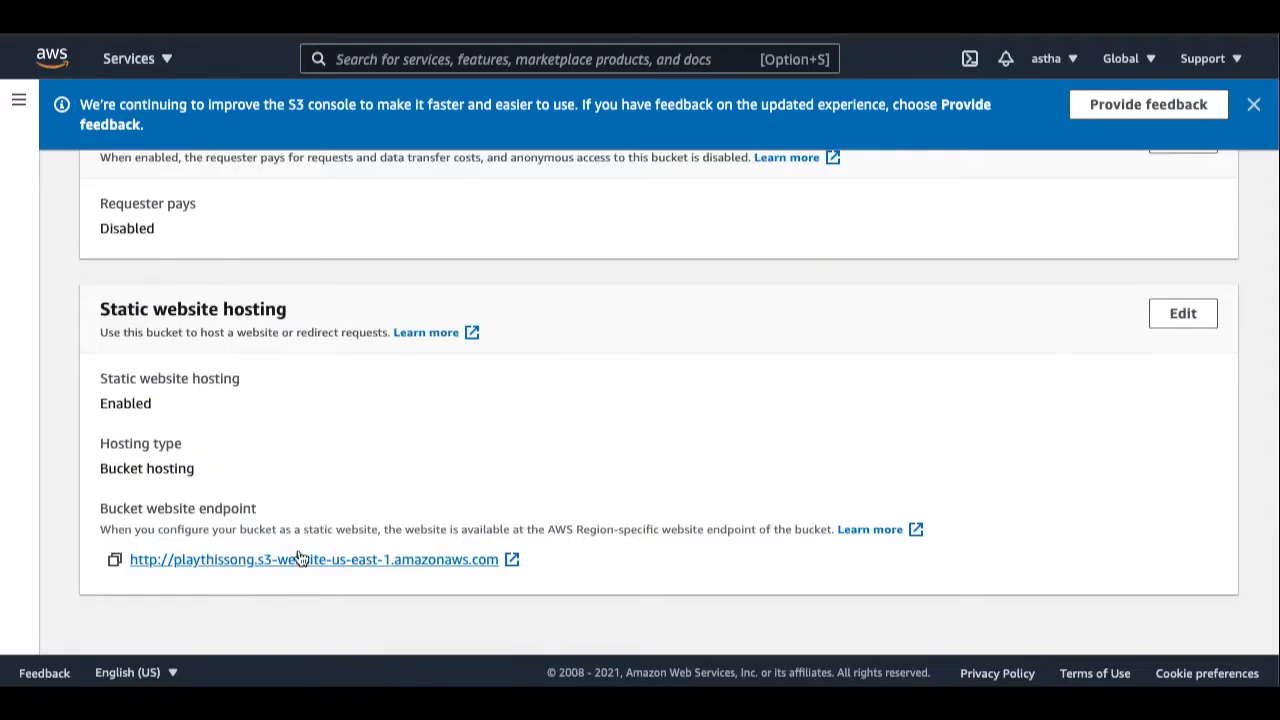
{"action": "left_click", "coordinate": [300, 559]}
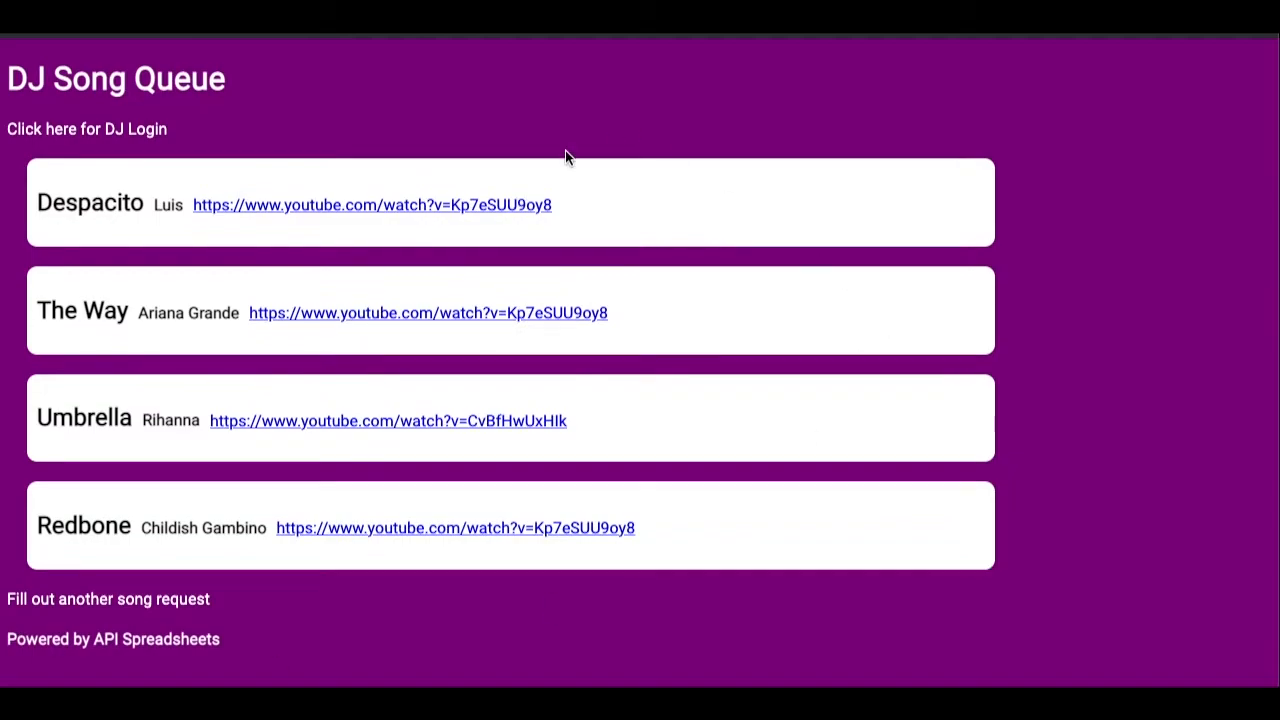
{"action": "left_click", "coordinate": [124, 600]}
{"action": "left_click", "coordinate": [566, 300]}
{"action": "type", "text": "Save Yo"}
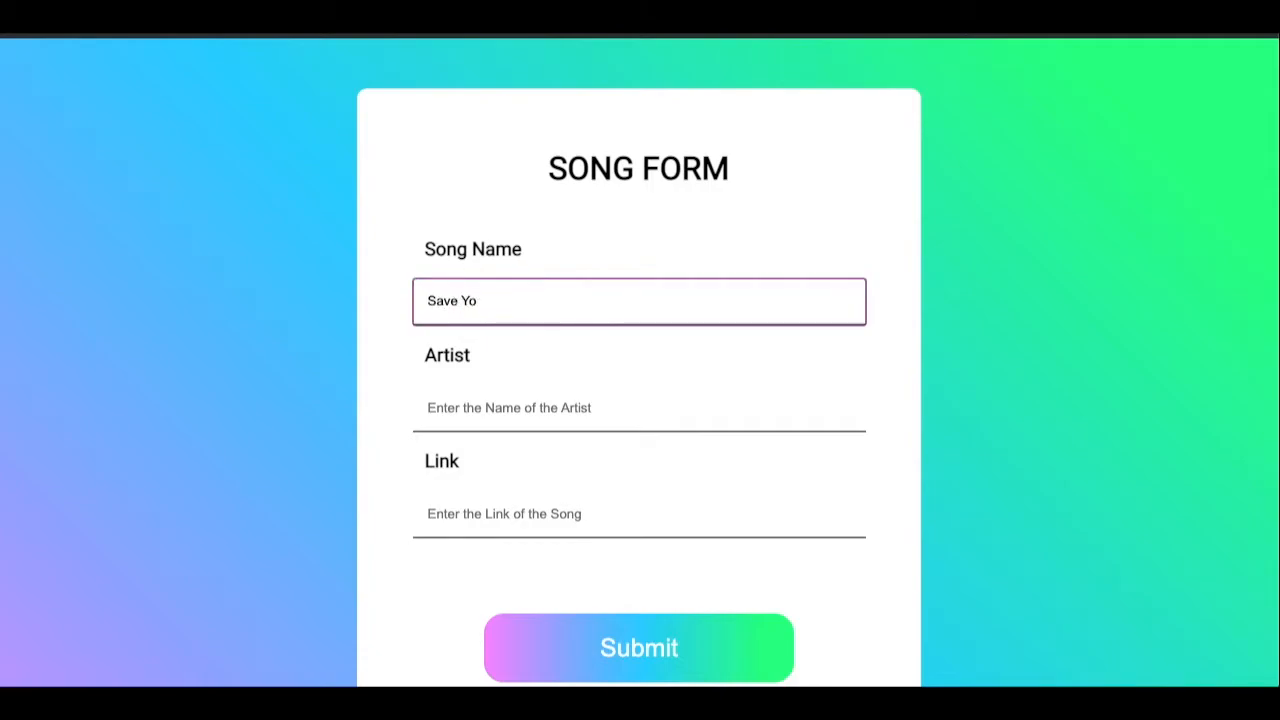
{"action": "type", "text": "ur Tears"}
{"action": "left_click", "coordinate": [639, 408]}
{"action": "type", "text": "The Weeknd"}
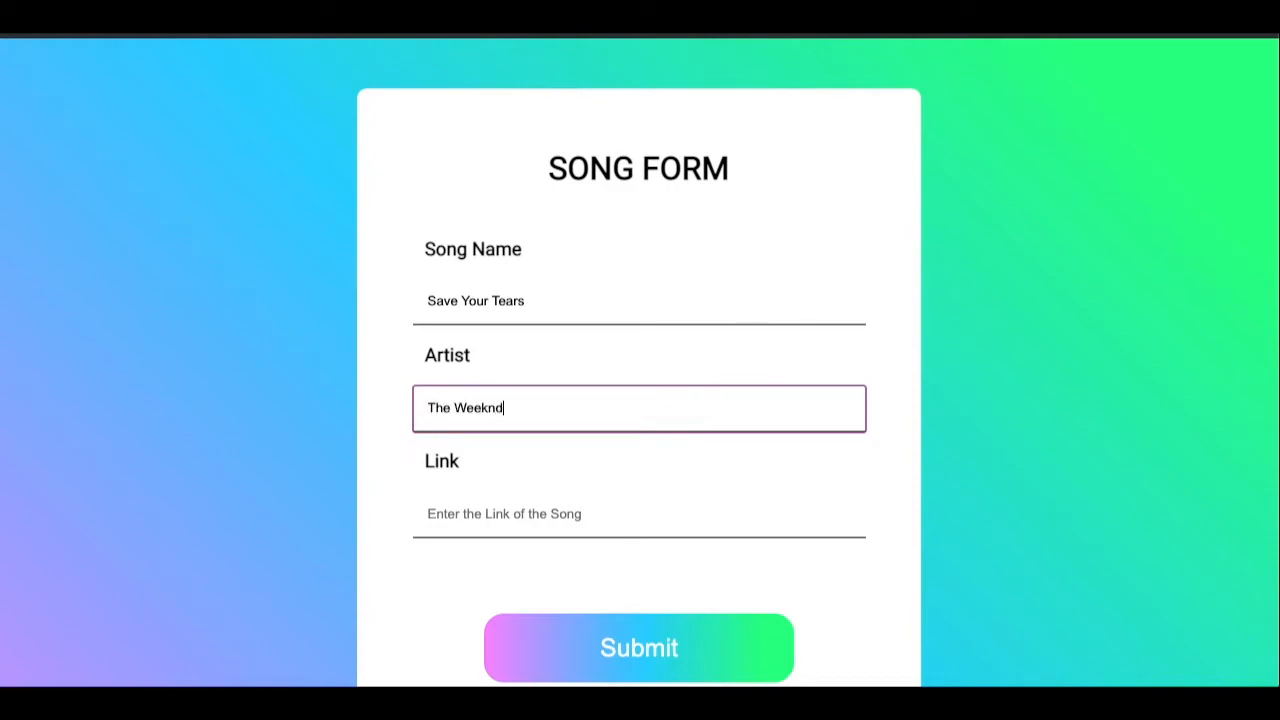
{"action": "left_click", "coordinate": [639, 514]}
{"action": "type", "text": "https://www.youtube.com/watch?v=XXYlFuWEuKI"}
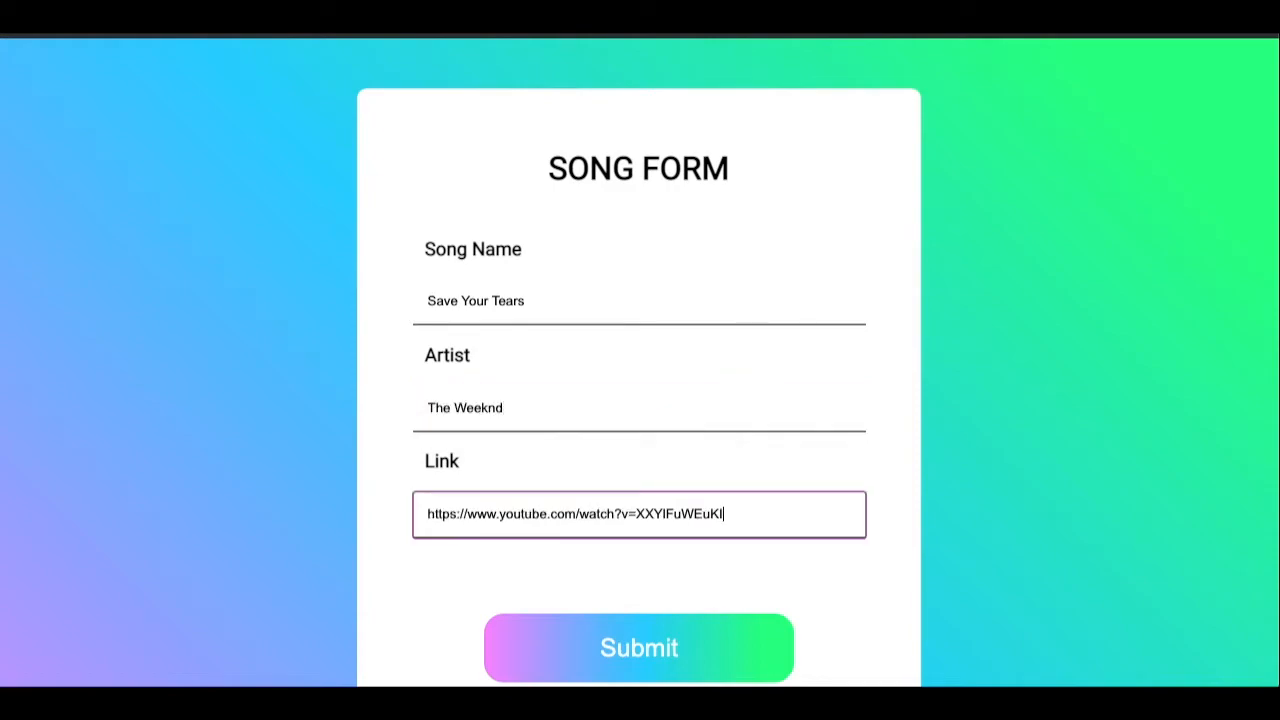
{"action": "left_click", "coordinate": [676, 639]}
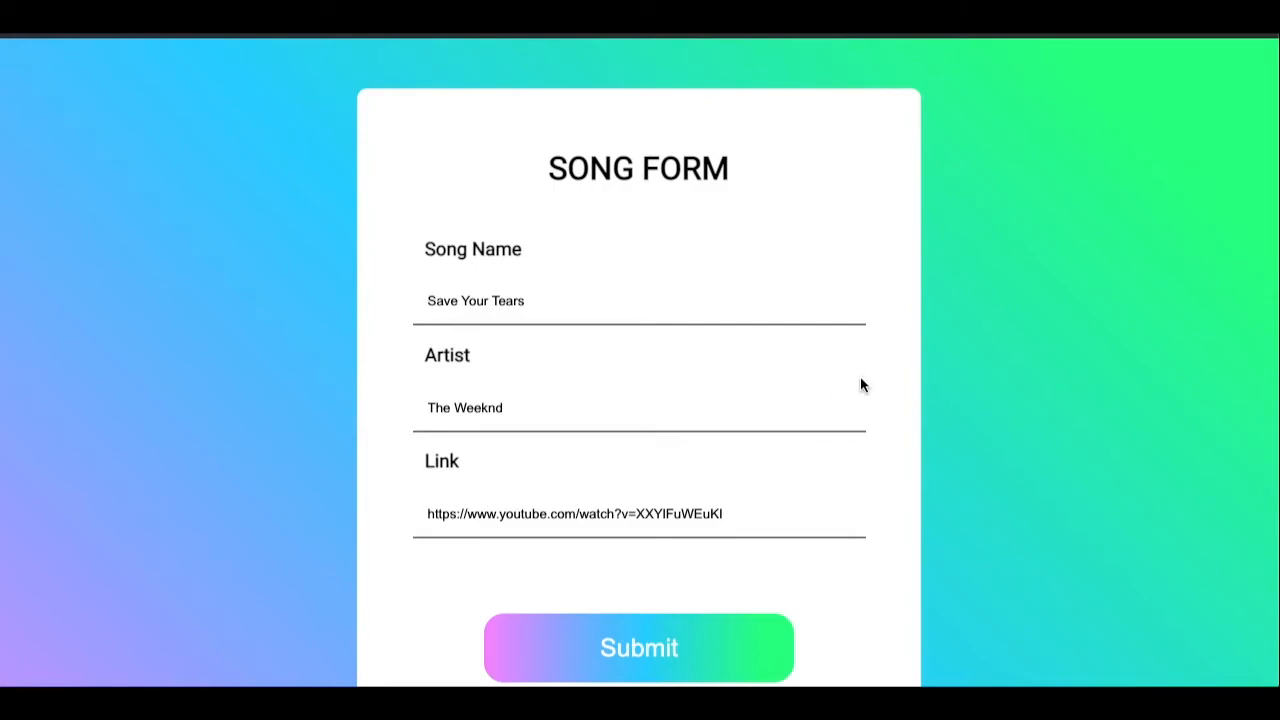
{"action": "left_click", "coordinate": [795, 133]}
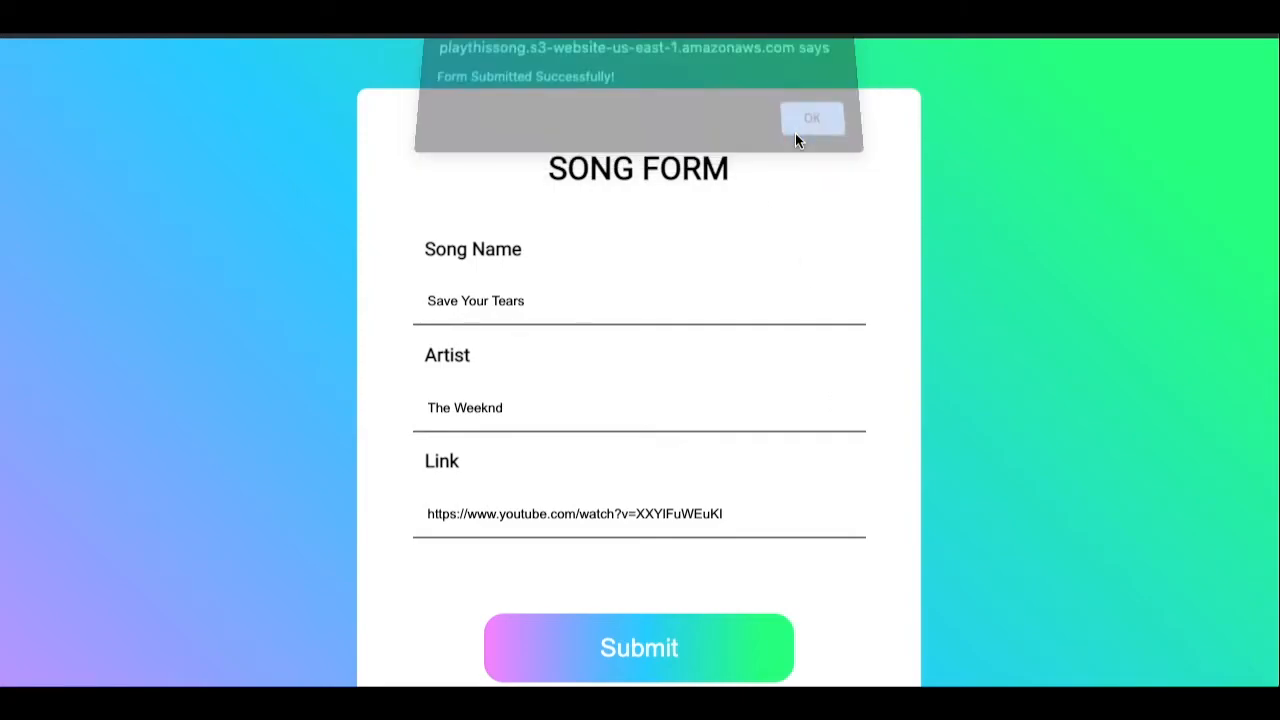
Step: Check the public song queue for the submitted request
{"action": "scroll", "coordinate": [795, 133], "scroll_direction": "down", "scroll_amount": 3}
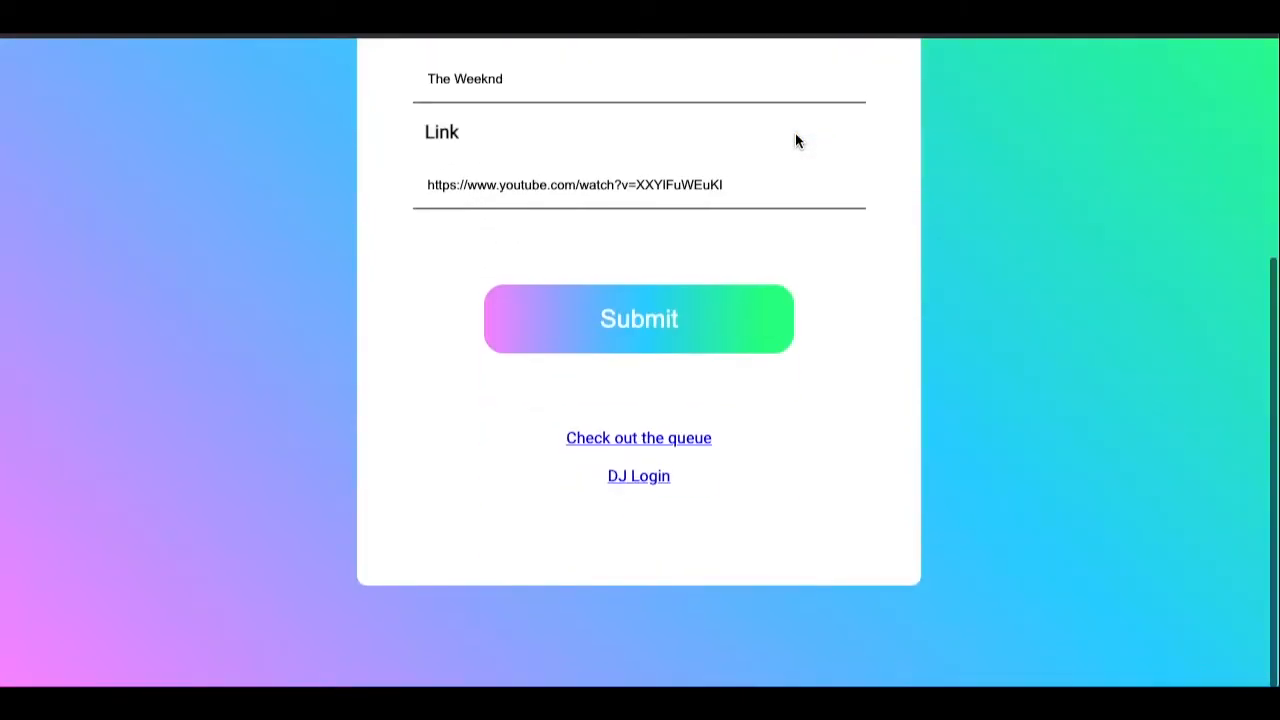
{"action": "left_click", "coordinate": [655, 443]}
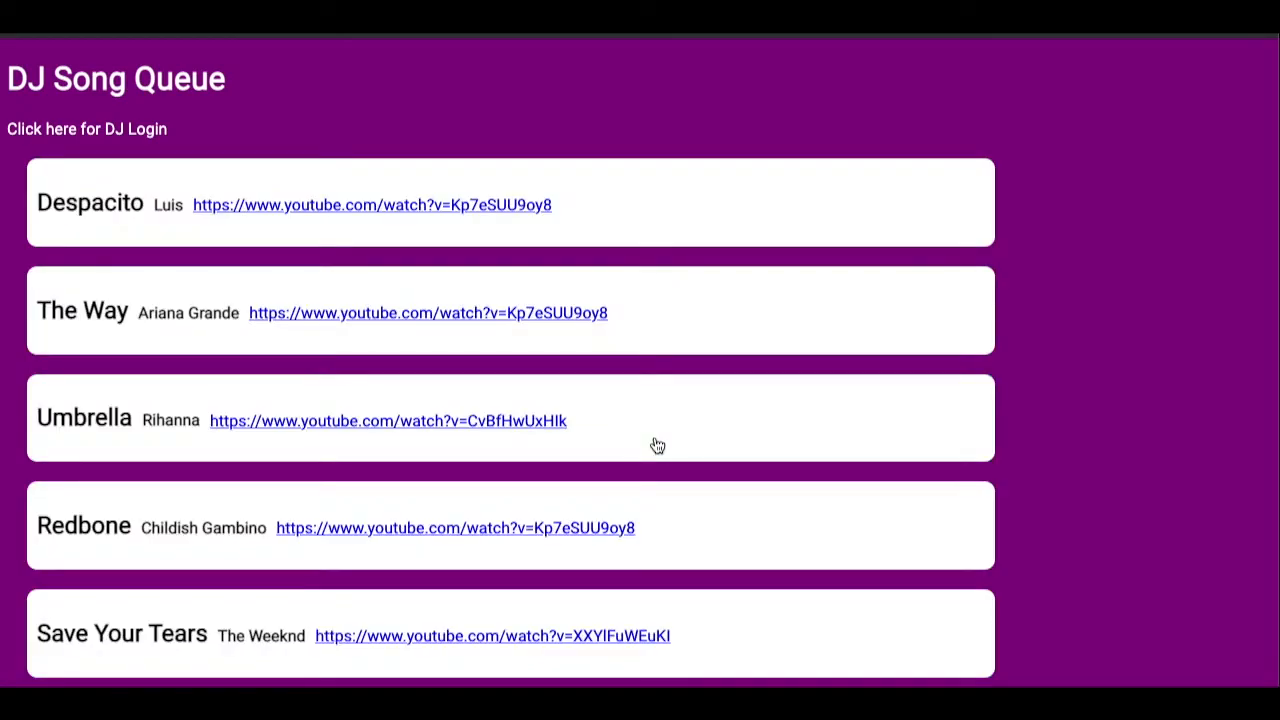
{"action": "scroll", "coordinate": [655, 446], "scroll_direction": "down", "scroll_amount": 2}
{"action": "scroll", "coordinate": [916, 390], "scroll_direction": "up", "scroll_amount": 2}
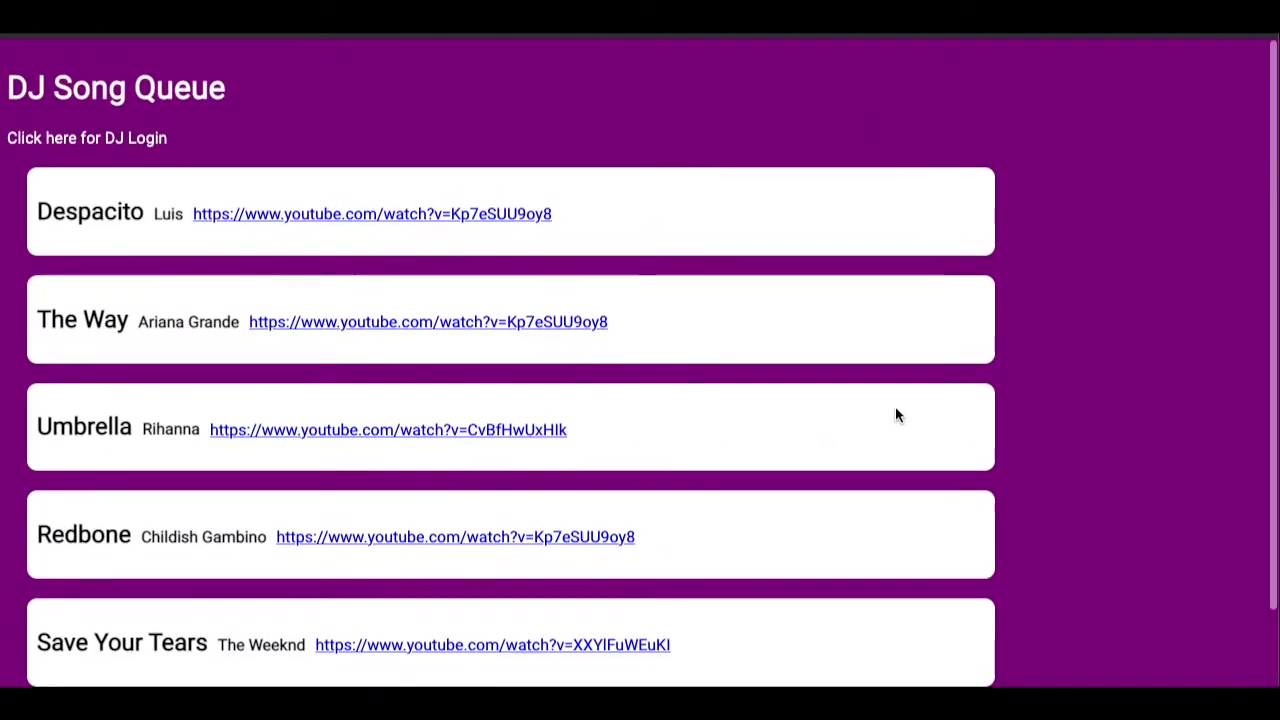
Step: Sign in to the DJ Portal from the song queue with the DJ's email and password
{"action": "left_click", "coordinate": [127, 128]}
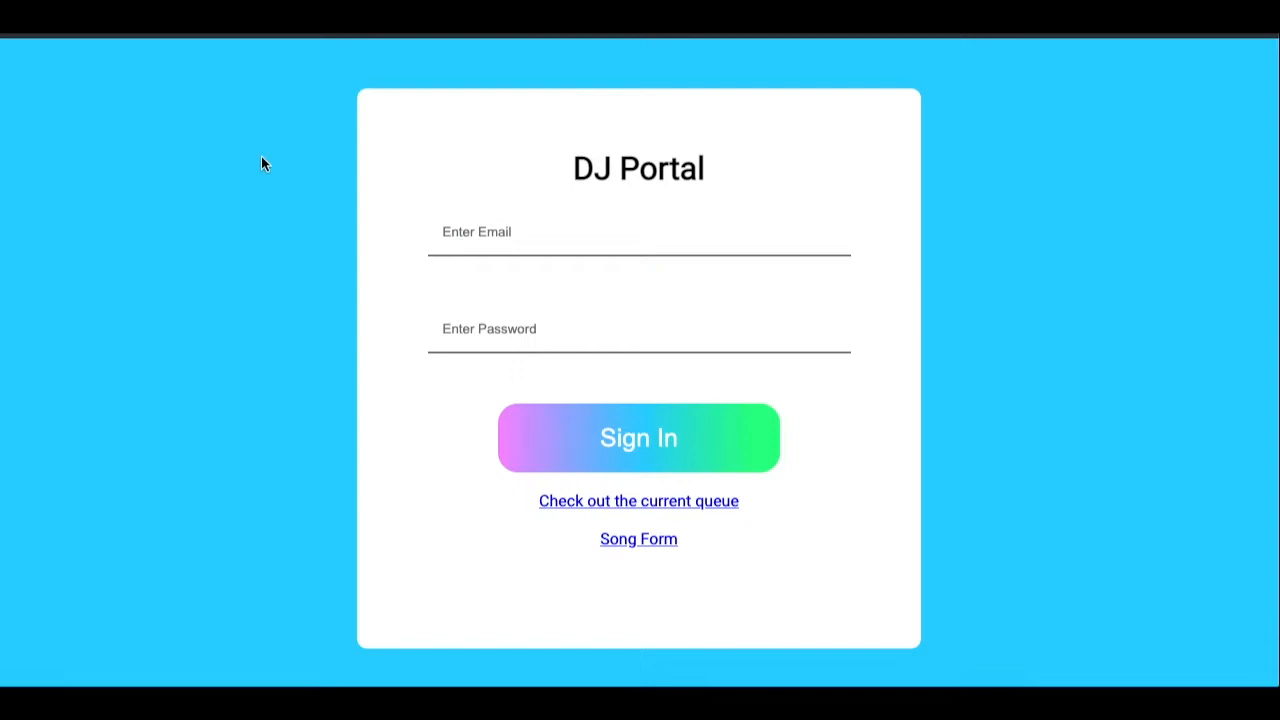
{"action": "left_click", "coordinate": [477, 250]}
{"action": "type", "text": "t"}
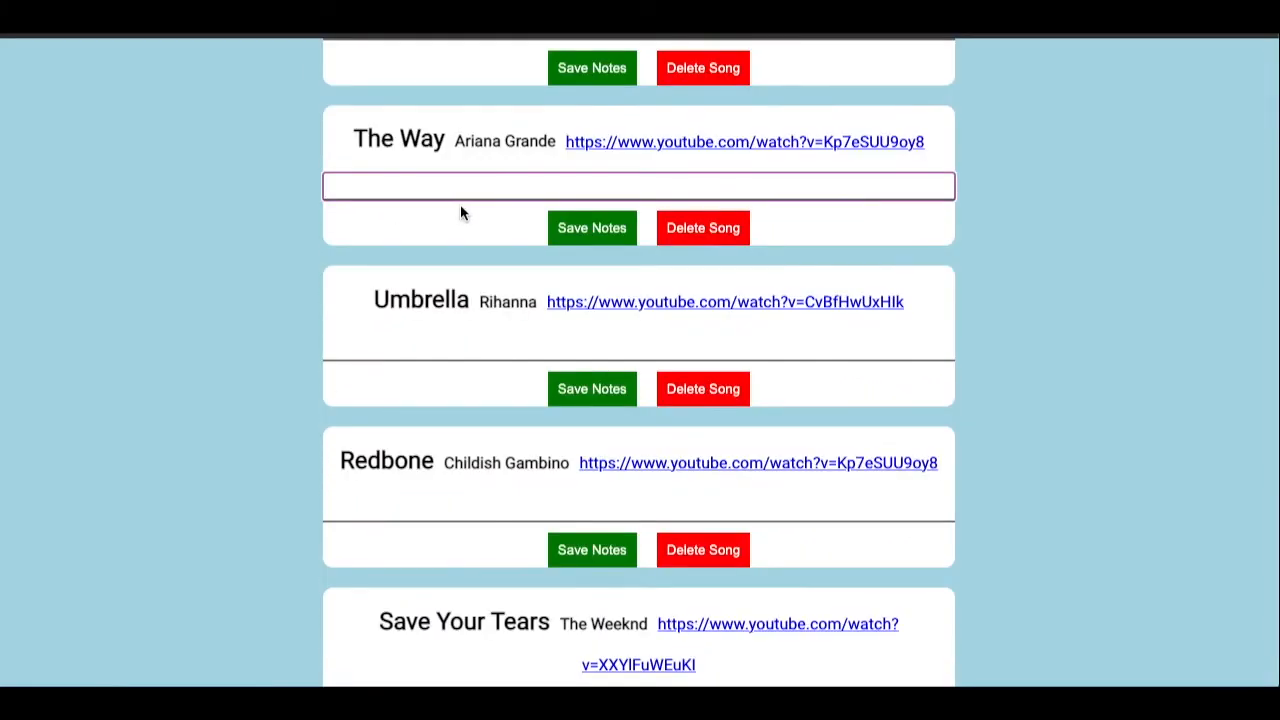
Step: Delete The Way by Ariana Grande from the DJ's queue and open the live queue
{"action": "left_click", "coordinate": [1023, 194]}
{"action": "scroll", "coordinate": [1023, 194], "scroll_direction": "up", "scroll_amount": 3}
{"action": "scroll", "coordinate": [1023, 194], "scroll_direction": "down", "scroll_amount": 3}
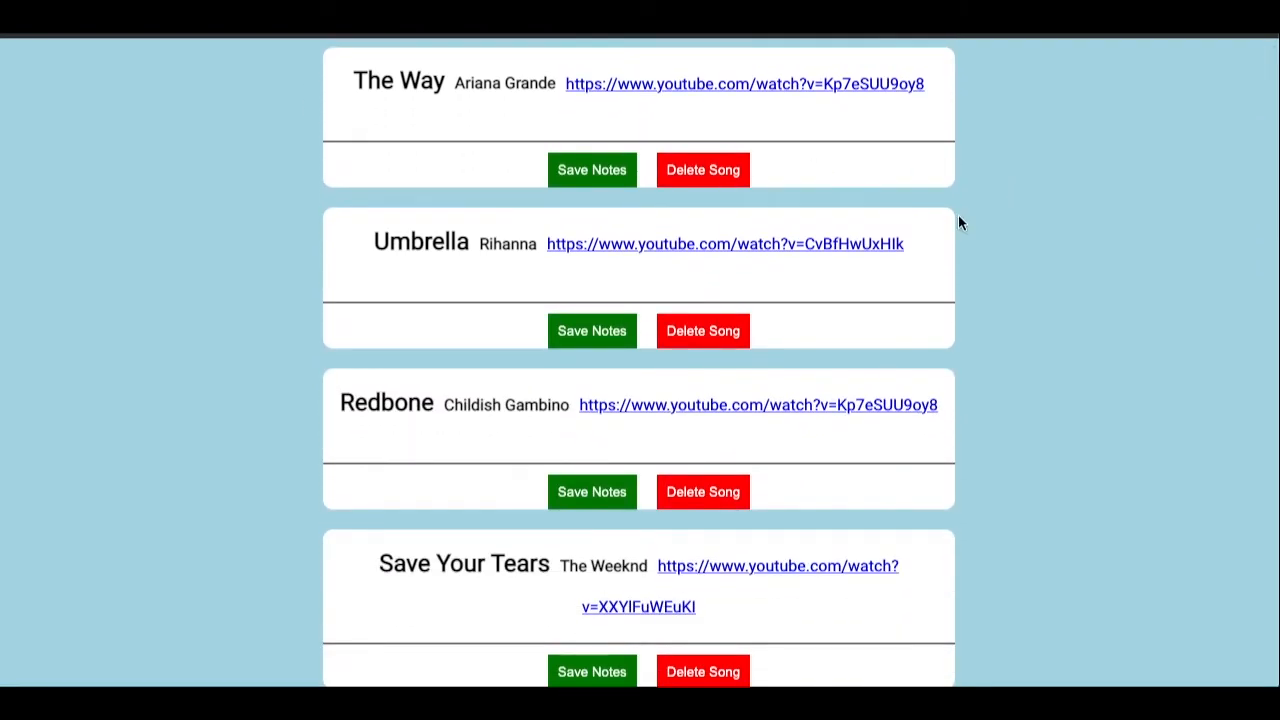
{"action": "left_click", "coordinate": [811, 131]}
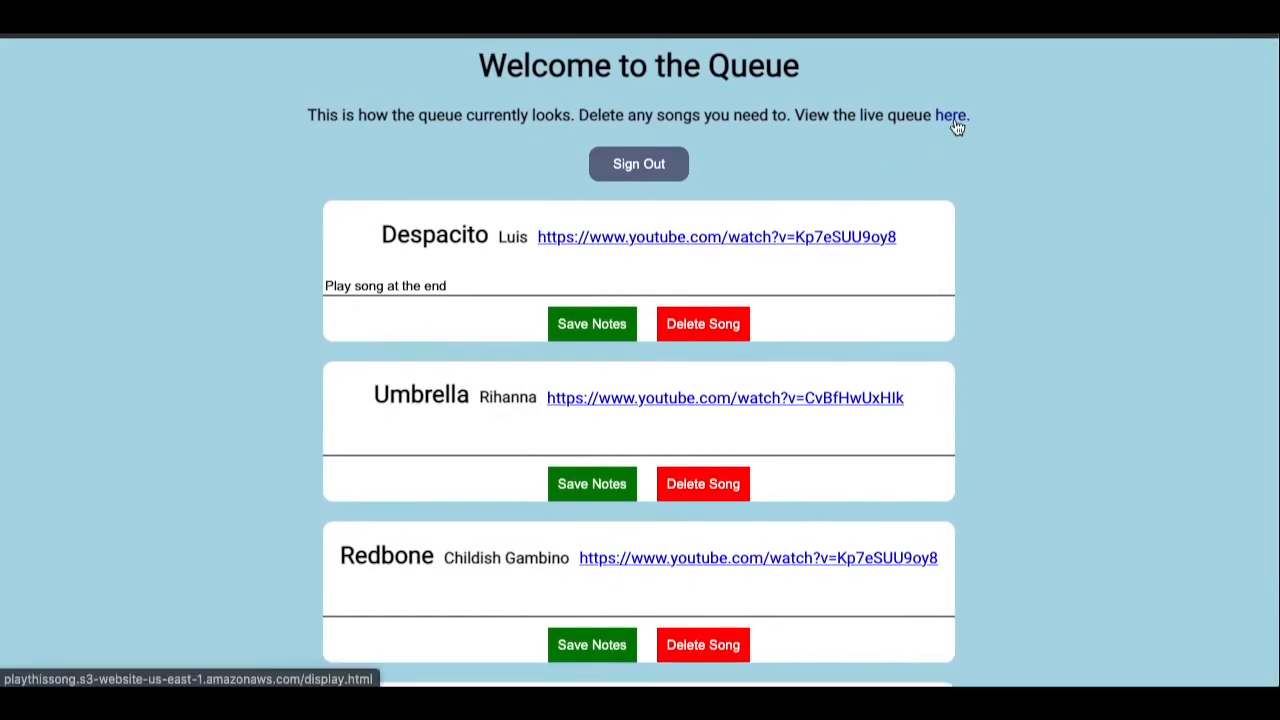
{"action": "left_click", "coordinate": [953, 118]}
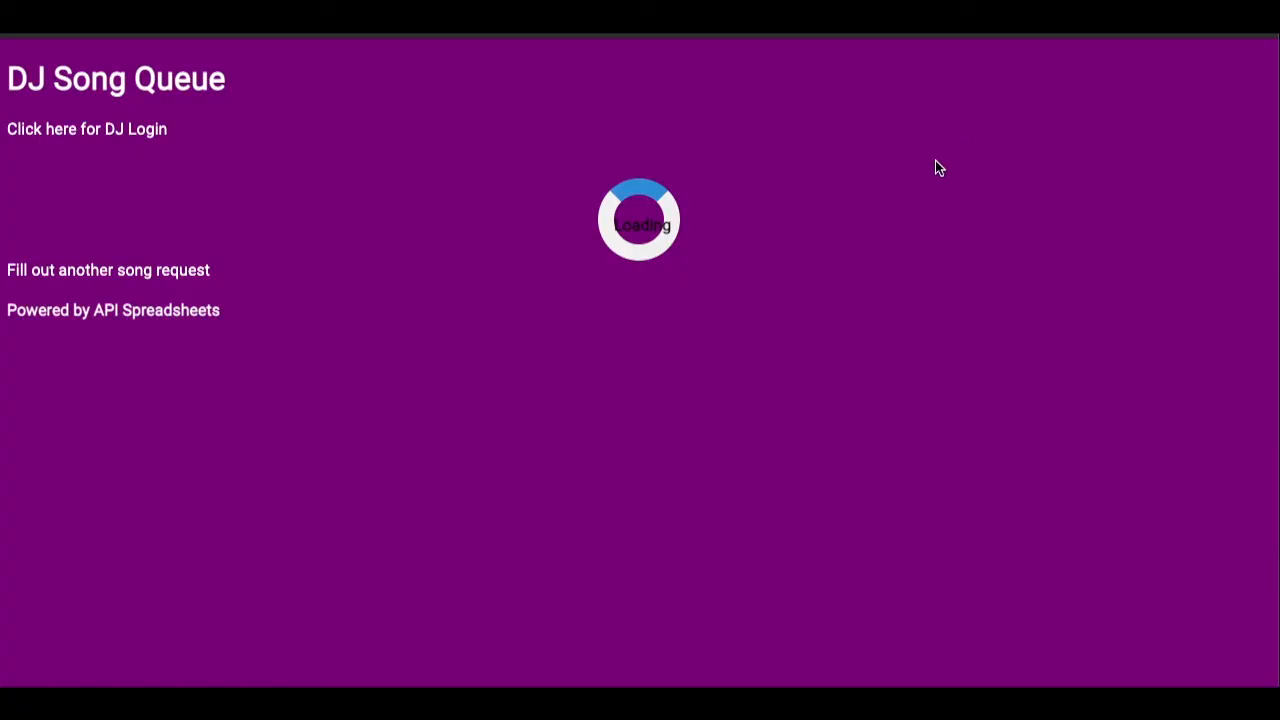